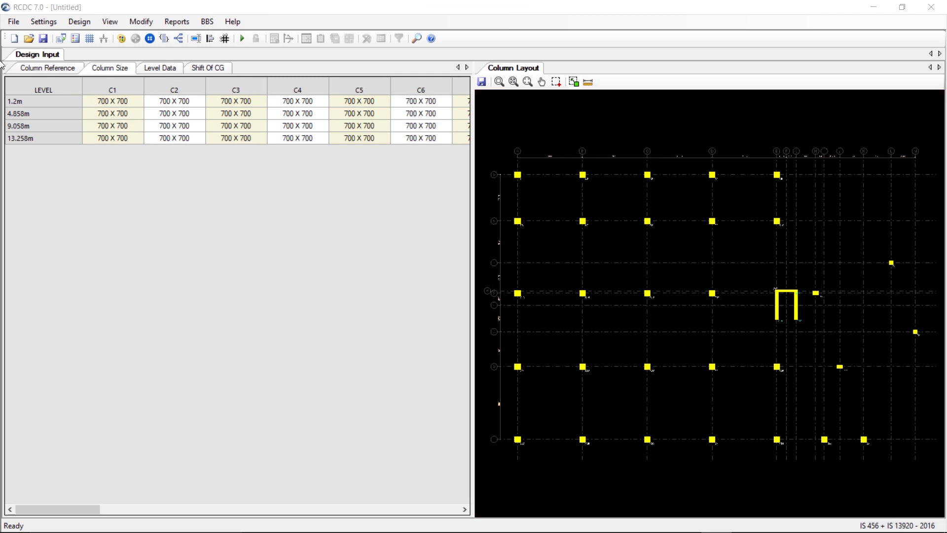
Step: Show the column reference numbers, pick C1 at the 4.858m and 9.058m levels, and show the sizes table
{"action": "left_click", "coordinate": [40, 67]}
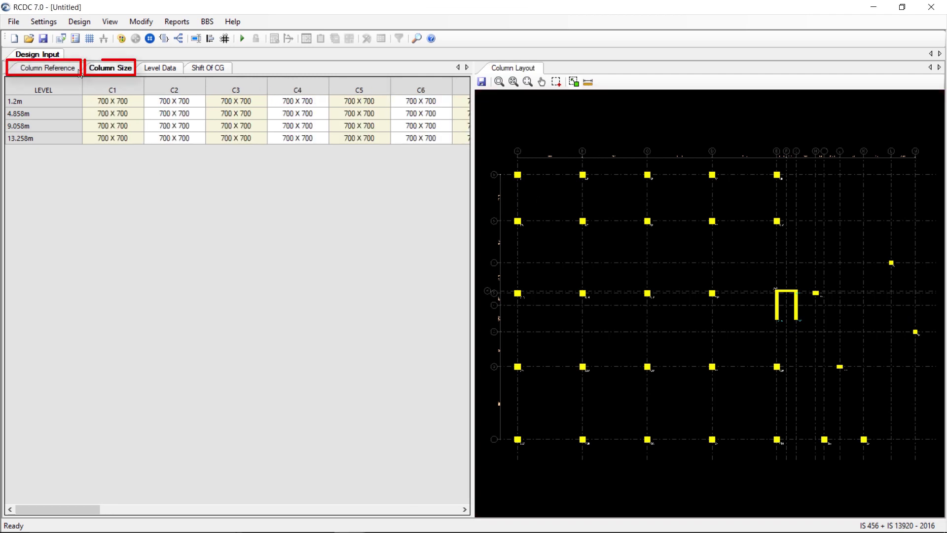
{"action": "left_click", "coordinate": [120, 114]}
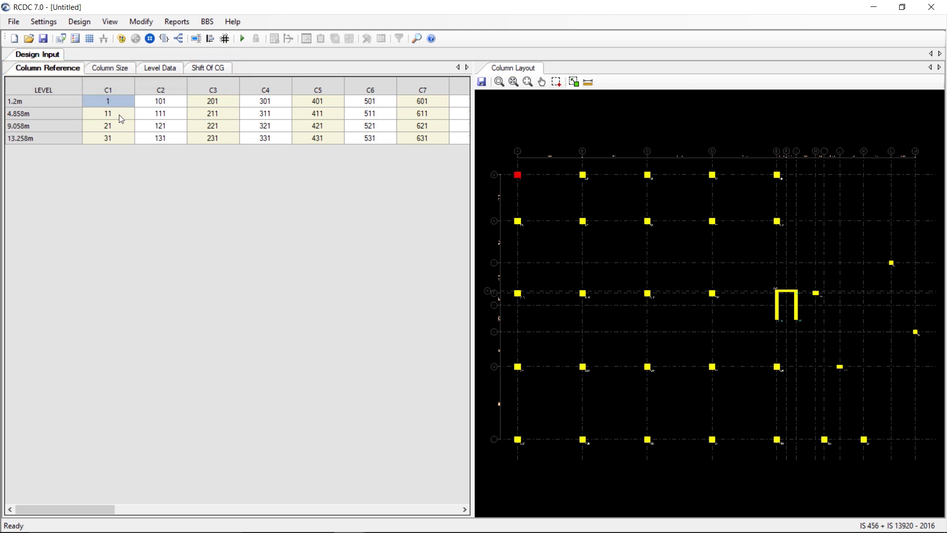
{"action": "left_click", "coordinate": [120, 124]}
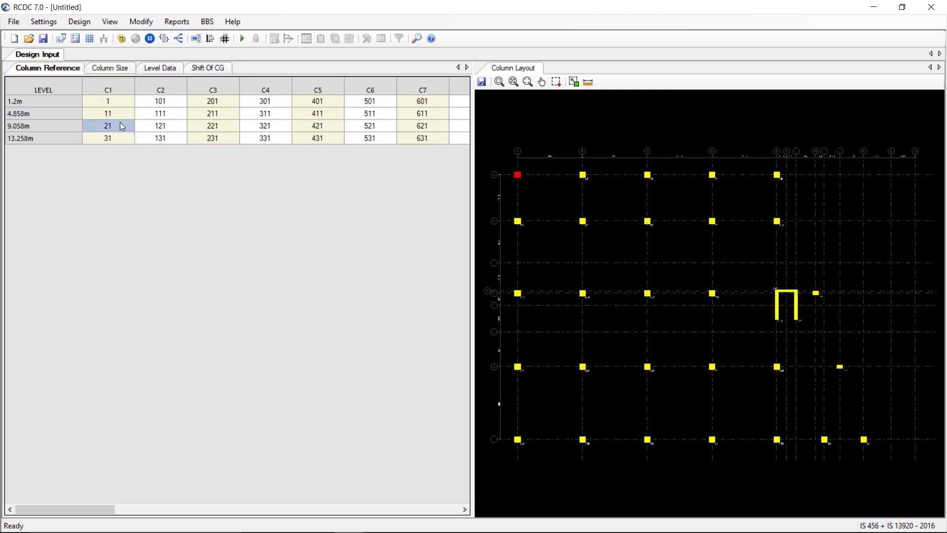
{"action": "left_click", "coordinate": [124, 73]}
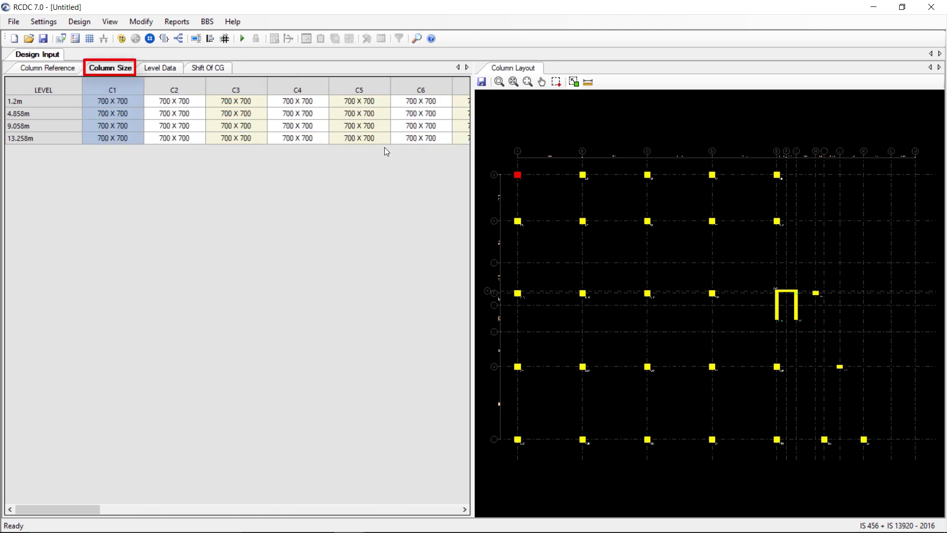
Step: Cycle C1's section through circle, rectangle, C-shape, regular polygon and custom shapes, then close Column Dimensions
{"action": "double_click", "coordinate": [518, 175]}
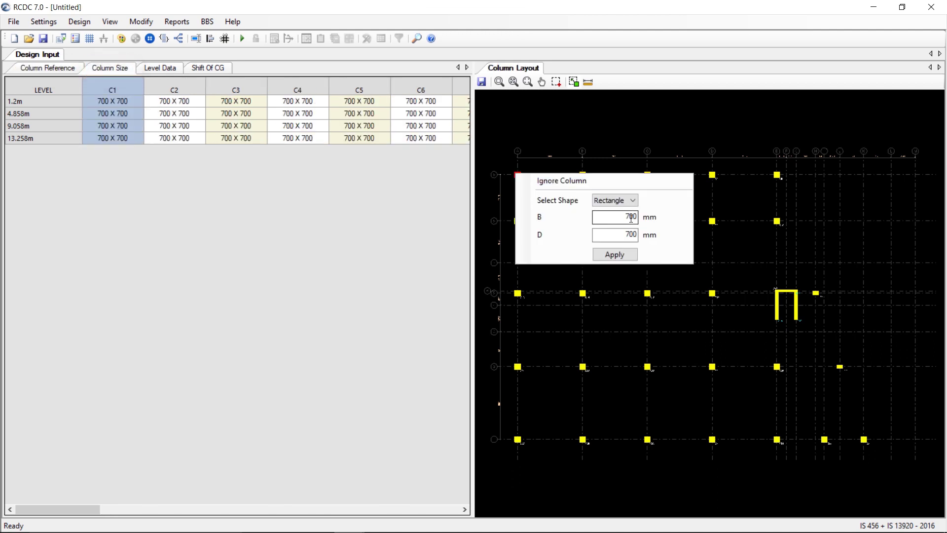
{"action": "left_click", "coordinate": [633, 201]}
{"action": "left_click", "coordinate": [615, 277]}
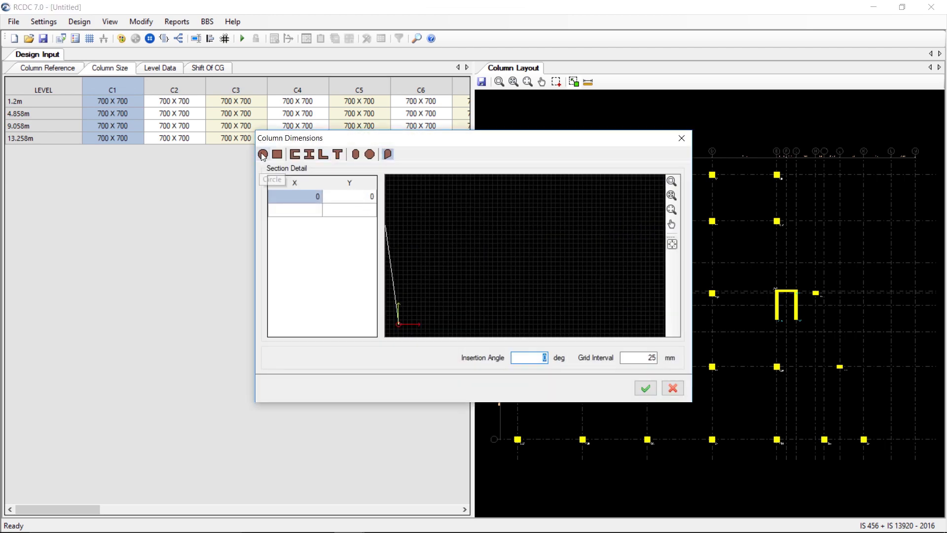
{"action": "left_click", "coordinate": [262, 154]}
{"action": "left_click", "coordinate": [277, 155]}
{"action": "left_click", "coordinate": [294, 154]}
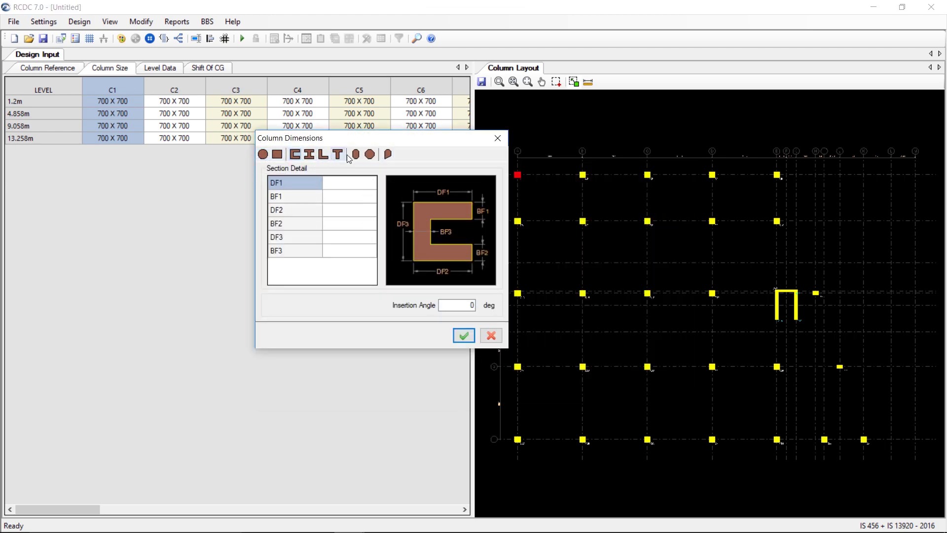
{"action": "left_click", "coordinate": [370, 154]}
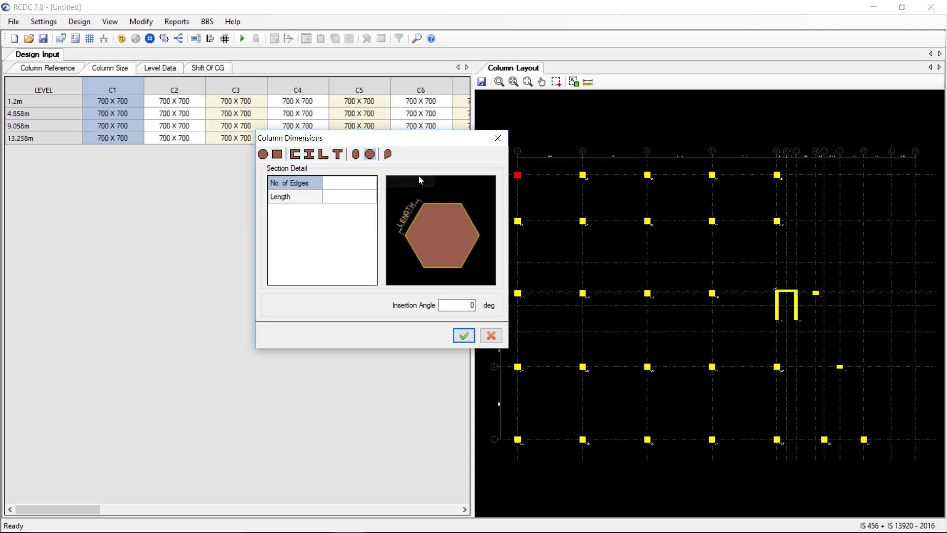
{"action": "left_click", "coordinate": [388, 154]}
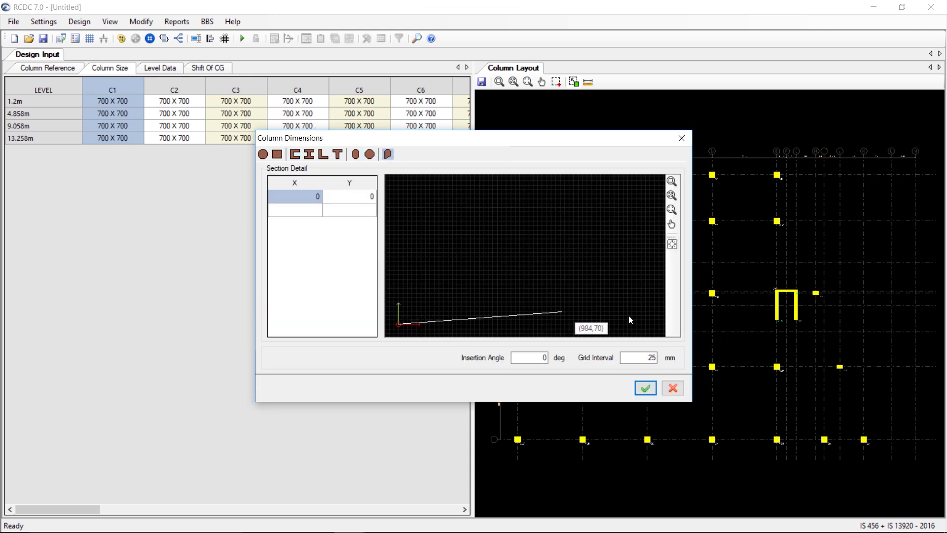
{"action": "left_click", "coordinate": [681, 138]}
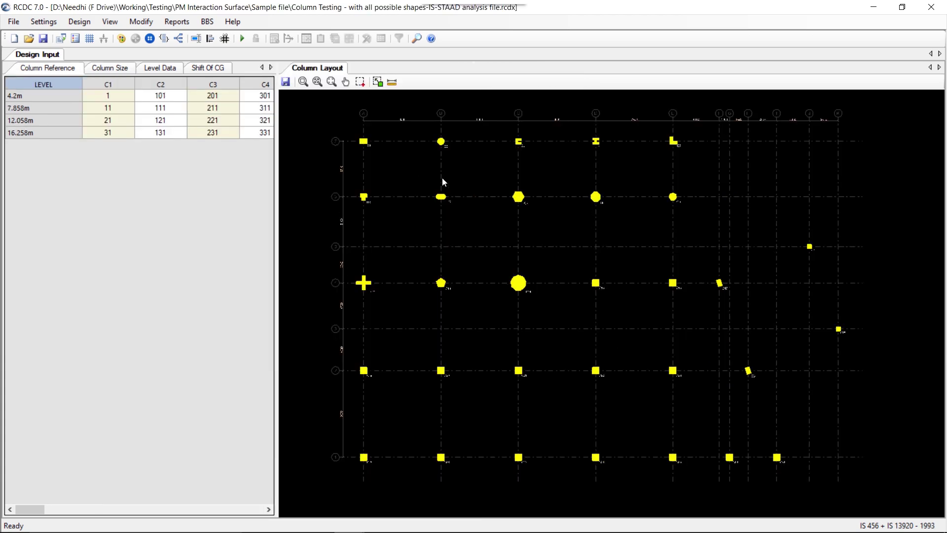
Step: Zoom and pan the layout and select the pentagon column C13
{"action": "scroll", "coordinate": [442, 176], "scroll_direction": "up", "scroll_amount": 4}
{"action": "scroll", "coordinate": [457, 163], "scroll_direction": "down", "scroll_amount": 3}
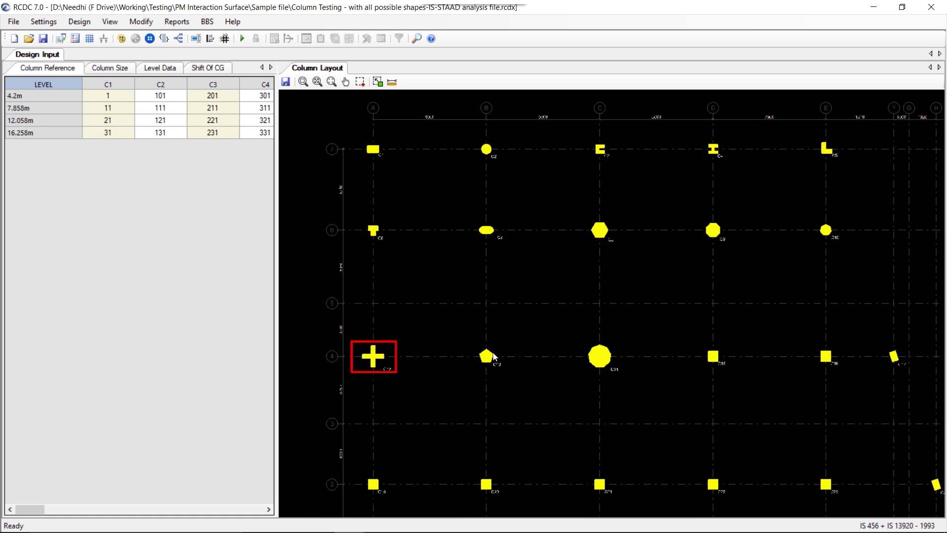
{"action": "left_click", "coordinate": [488, 357]}
{"action": "scroll", "coordinate": [587, 360], "scroll_direction": "down", "scroll_amount": 2}
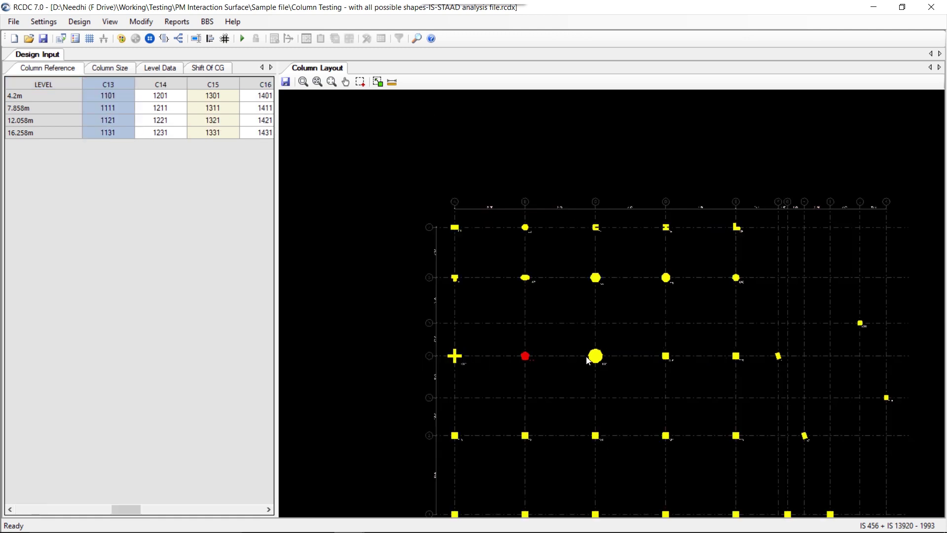
{"action": "left_click_drag", "start_coordinate": [548, 344], "coordinate": [539, 335]}
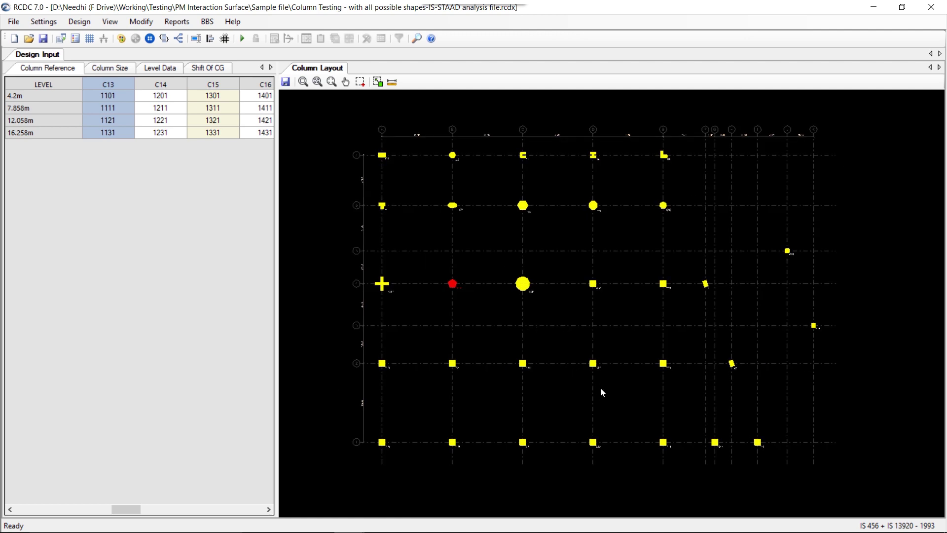
Step: Check the source model in STAAD.Pro, then list each level's M25 concrete, Fe415 steel and 50 cover
{"action": "left_click", "coordinate": [14, 22]}
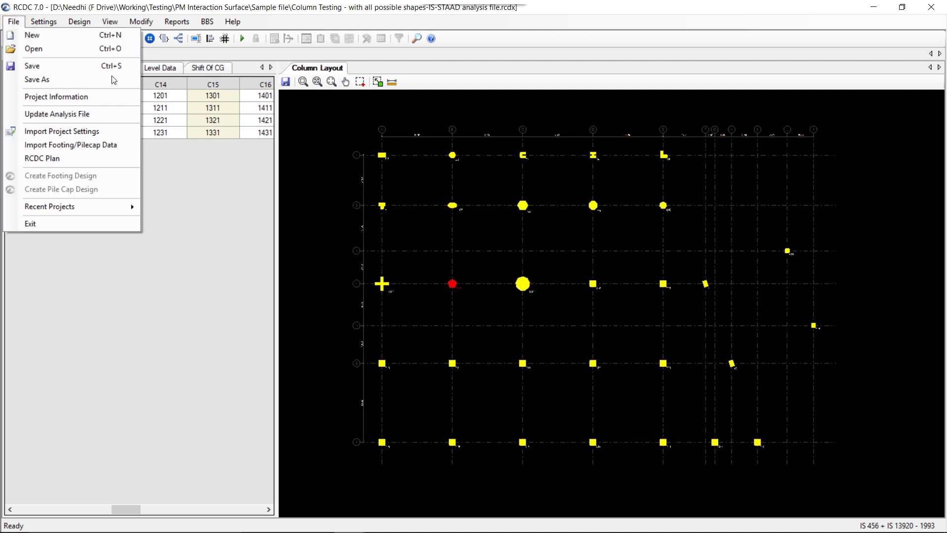
{"action": "left_click", "coordinate": [128, 117]}
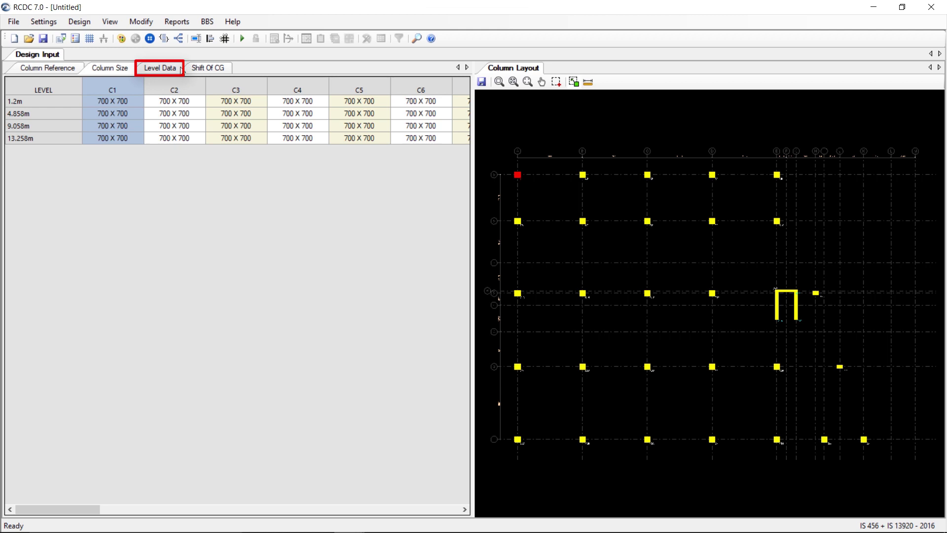
{"action": "left_click", "coordinate": [148, 67]}
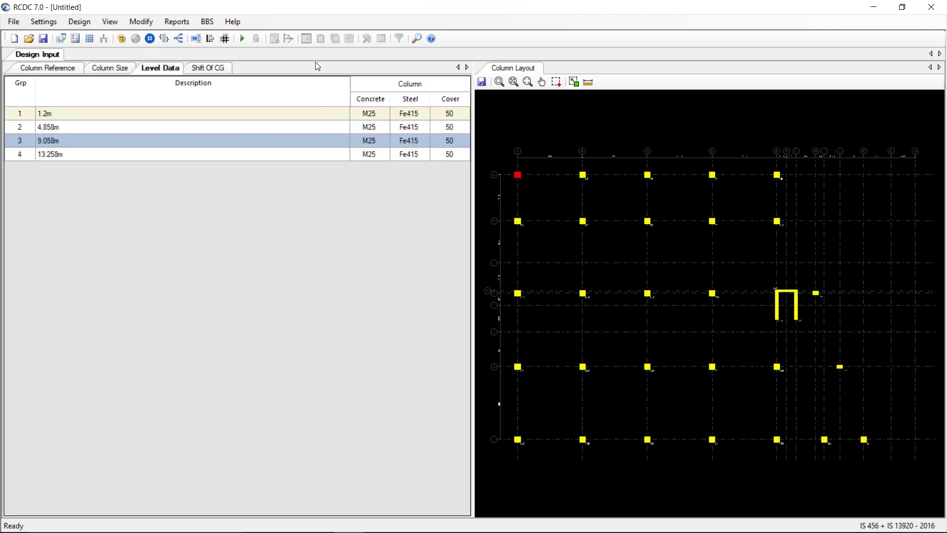
Step: Show the Shift Of CG table, with 0.0 offsets for columns C1–C7 at every level
{"action": "left_click", "coordinate": [195, 65]}
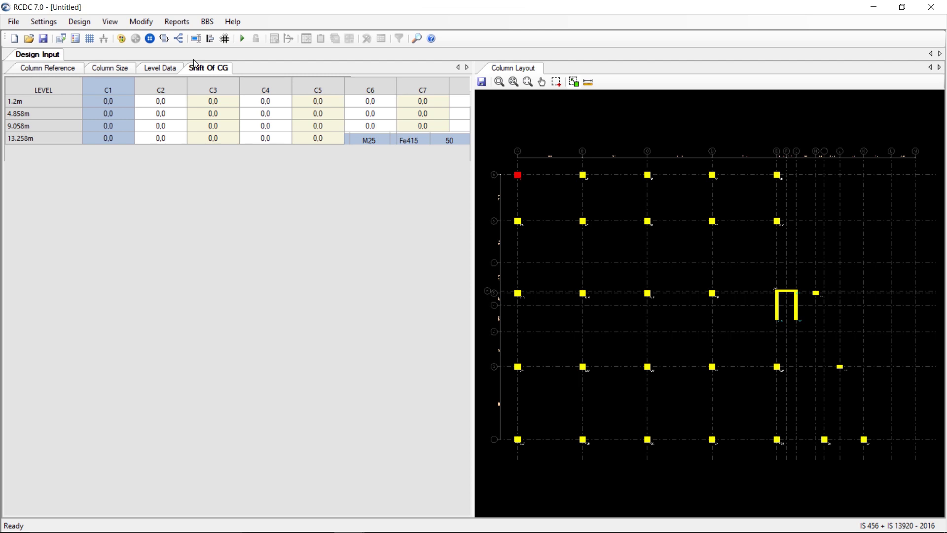
Step: Enable Ductile Design in Settings > Design Settings and confirm with OK
{"action": "left_click", "coordinate": [44, 21]}
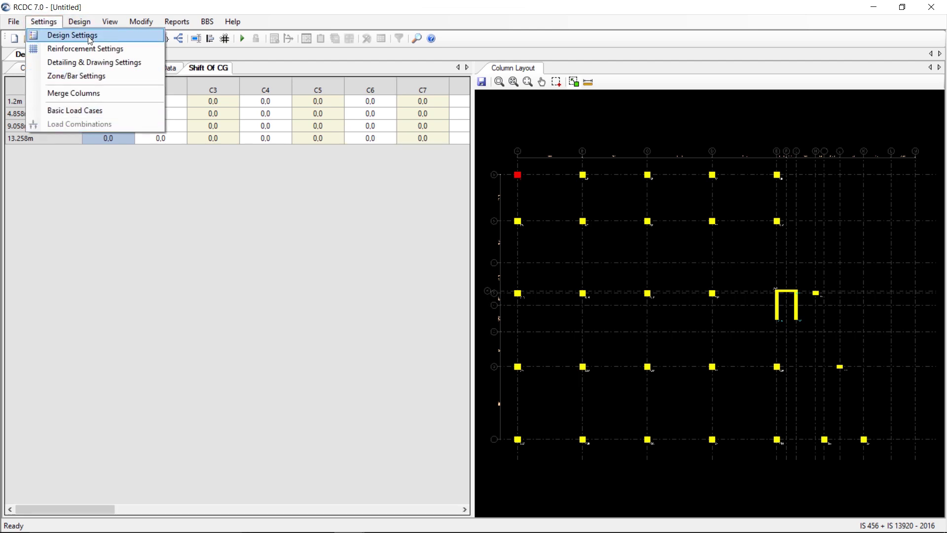
{"action": "left_click", "coordinate": [72, 34]}
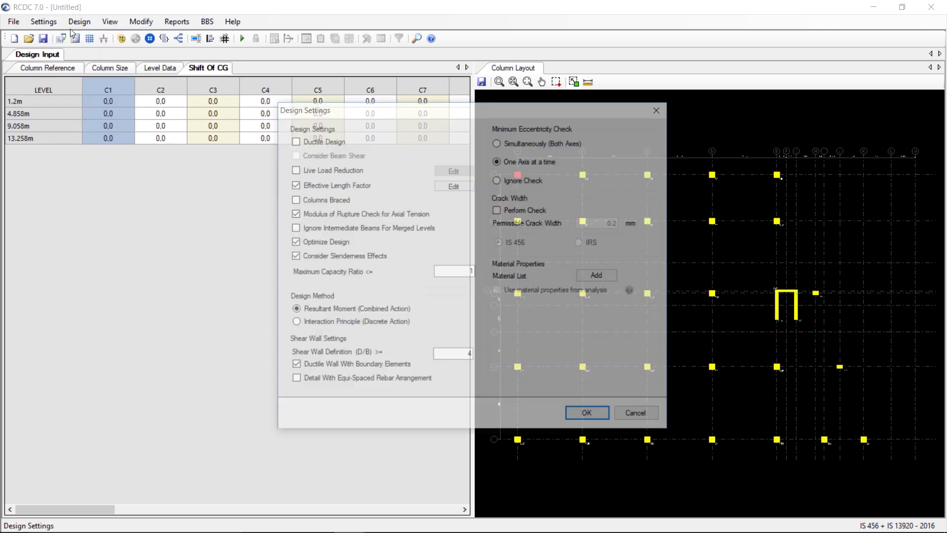
{"action": "left_click", "coordinate": [294, 140]}
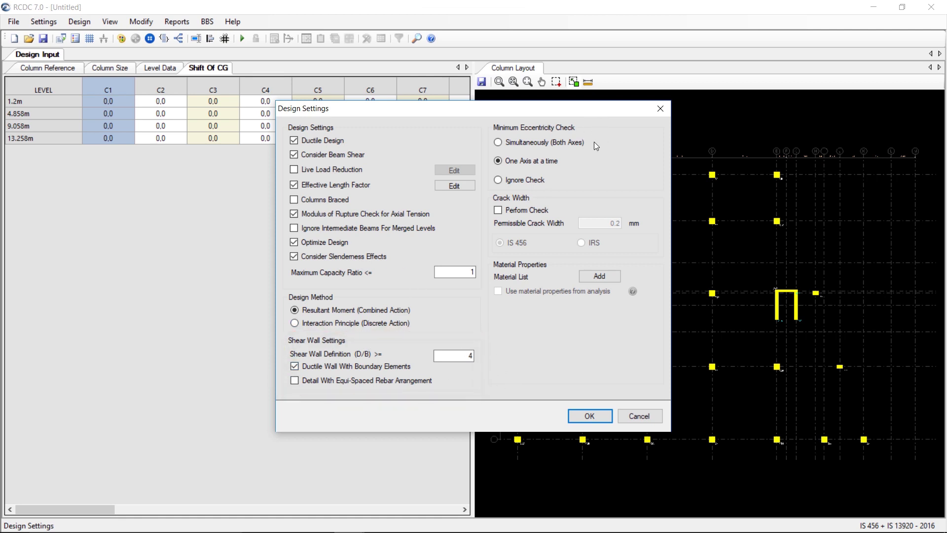
{"action": "left_click", "coordinate": [590, 416]}
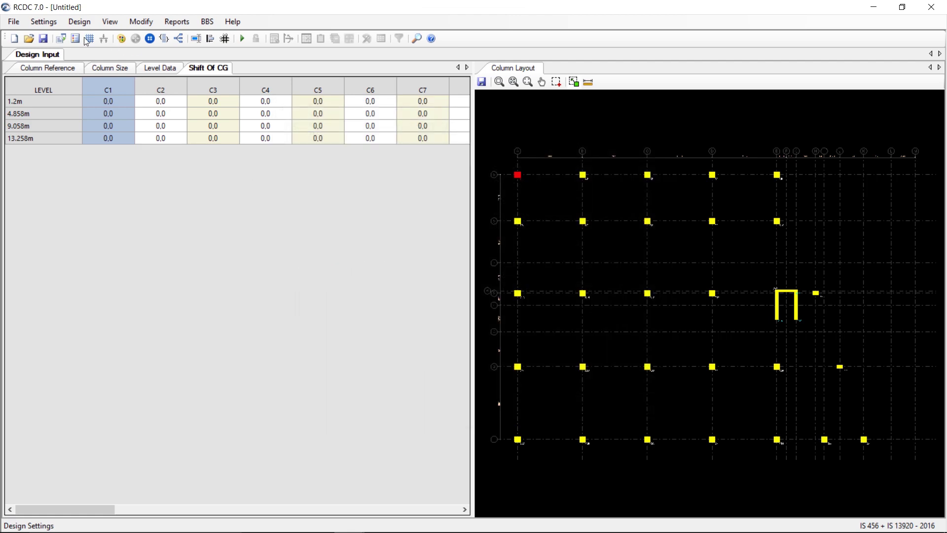
Step: Review the Zone/Bar Settings and close them unchanged
{"action": "left_click", "coordinate": [44, 21]}
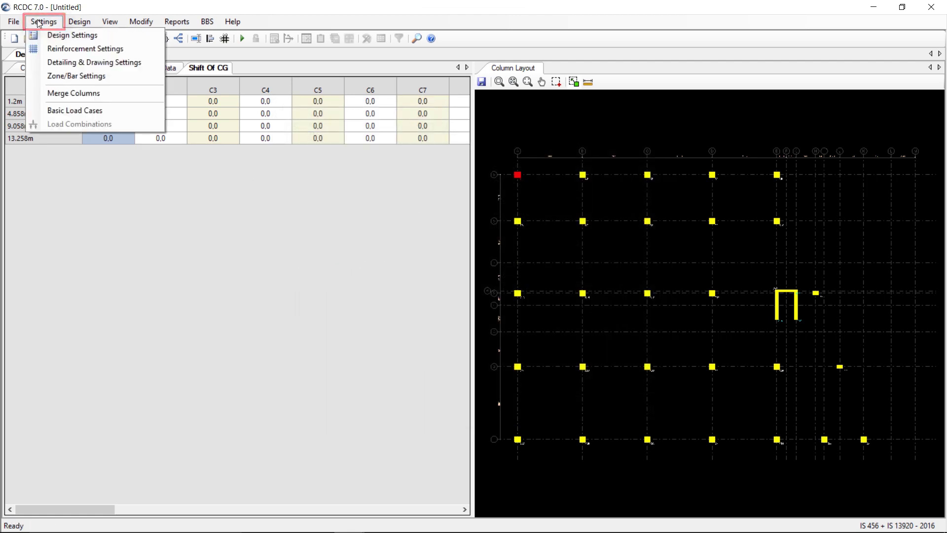
{"action": "left_click", "coordinate": [53, 77]}
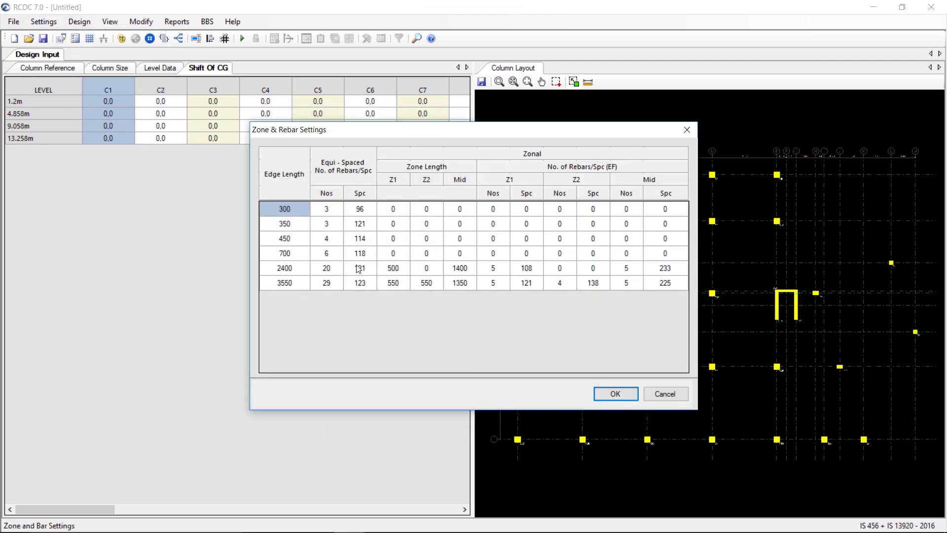
{"action": "left_click", "coordinate": [676, 393]}
Step: In Basic Load Cases, set LOAD 1's load type to Dead Load and check LOAD 2's choices
{"action": "left_click", "coordinate": [43, 21]}
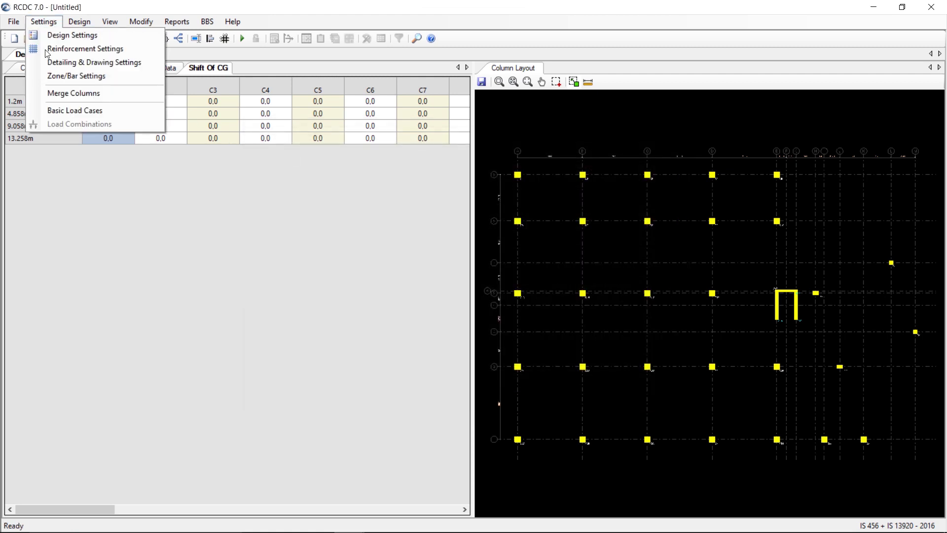
{"action": "left_click", "coordinate": [55, 110]}
{"action": "left_click", "coordinate": [427, 158]}
{"action": "left_click", "coordinate": [447, 157]}
{"action": "left_click", "coordinate": [409, 168]}
{"action": "left_click", "coordinate": [422, 171]}
{"action": "left_click", "coordinate": [447, 170]}
{"action": "left_click", "coordinate": [361, 240]}
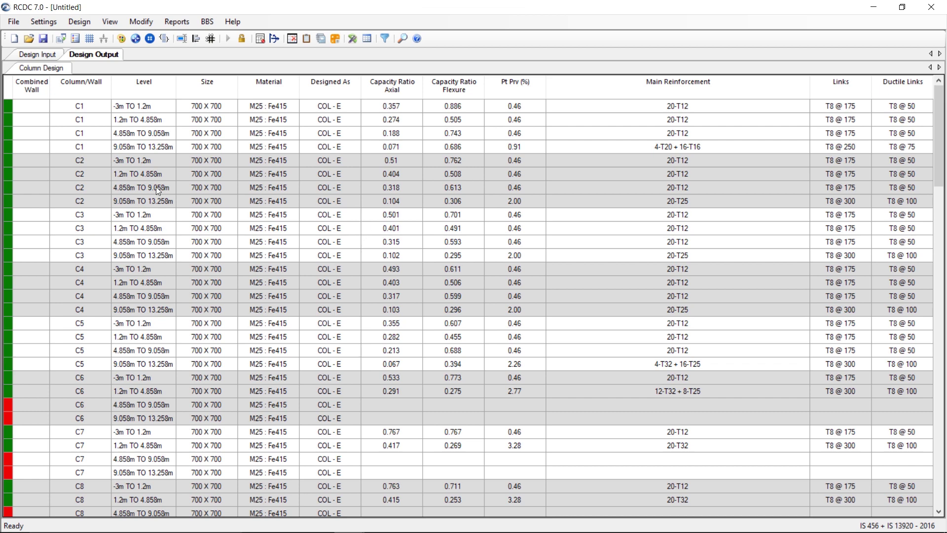
Step: Open Redesign Section for column C1 at the -3m TO 1.2m level
{"action": "left_click", "coordinate": [278, 104]}
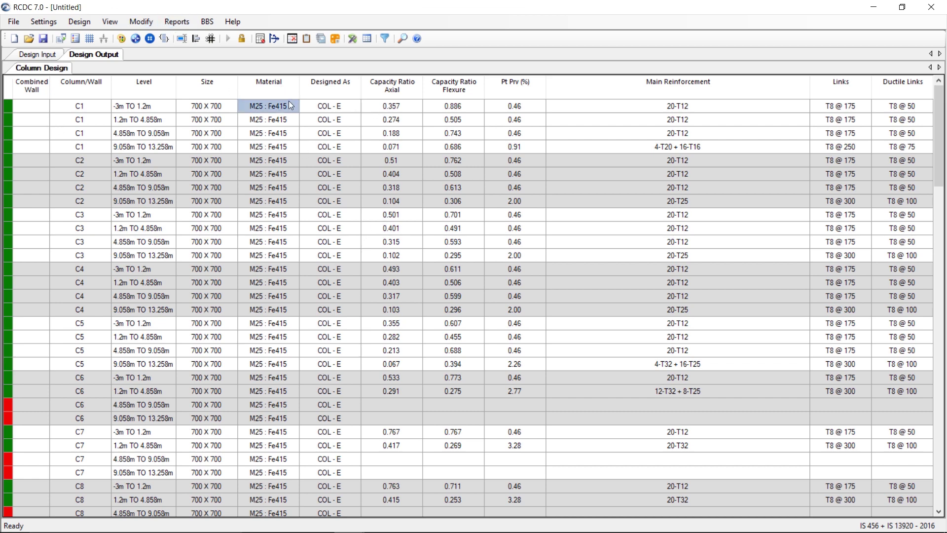
{"action": "right_click", "coordinate": [270, 105]}
{"action": "left_click", "coordinate": [295, 148]}
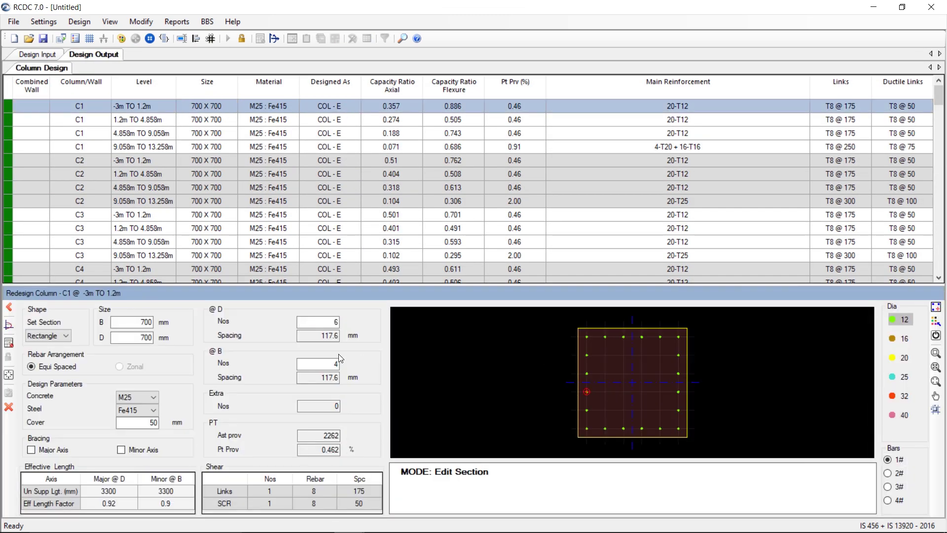
Step: Set 2 bars along B, apply 16 mm bars to the whole section, and redesign
{"action": "double_click", "coordinate": [331, 323]}
{"action": "double_click", "coordinate": [333, 364]}
{"action": "type", "text": "2"}
{"action": "left_click", "coordinate": [319, 323]}
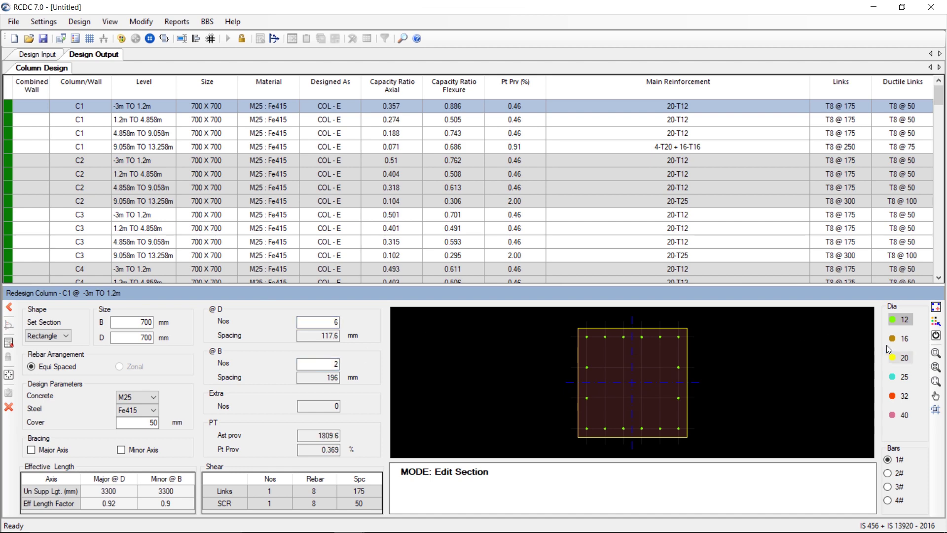
{"action": "left_click", "coordinate": [898, 338]}
{"action": "left_click", "coordinate": [656, 407]}
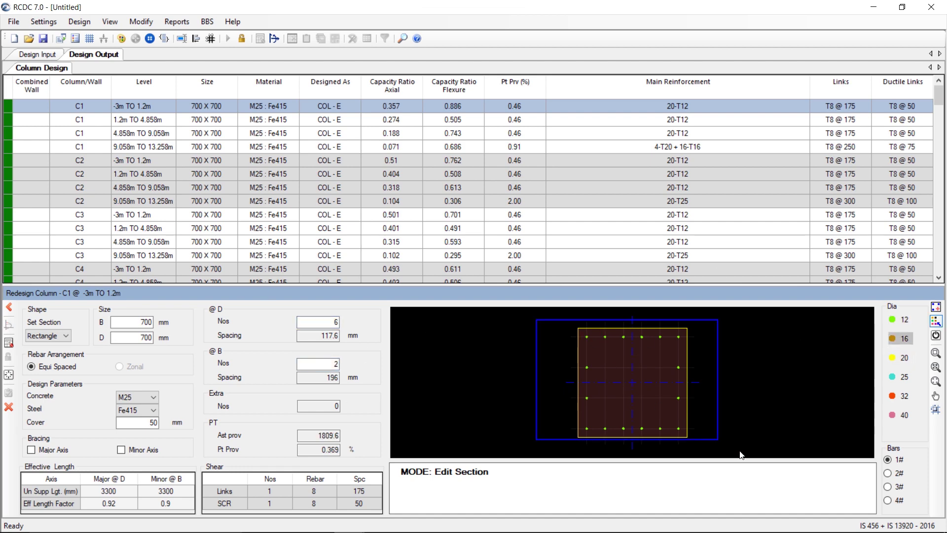
{"action": "left_click", "coordinate": [9, 342]}
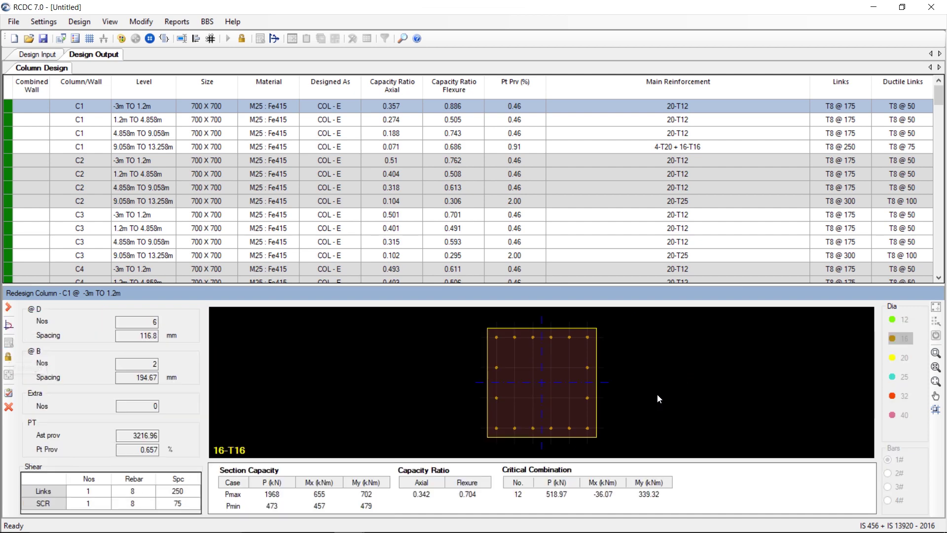
Step: Place paired 20 mm bars at the corners of C1's section
{"action": "left_click", "coordinate": [8, 307]}
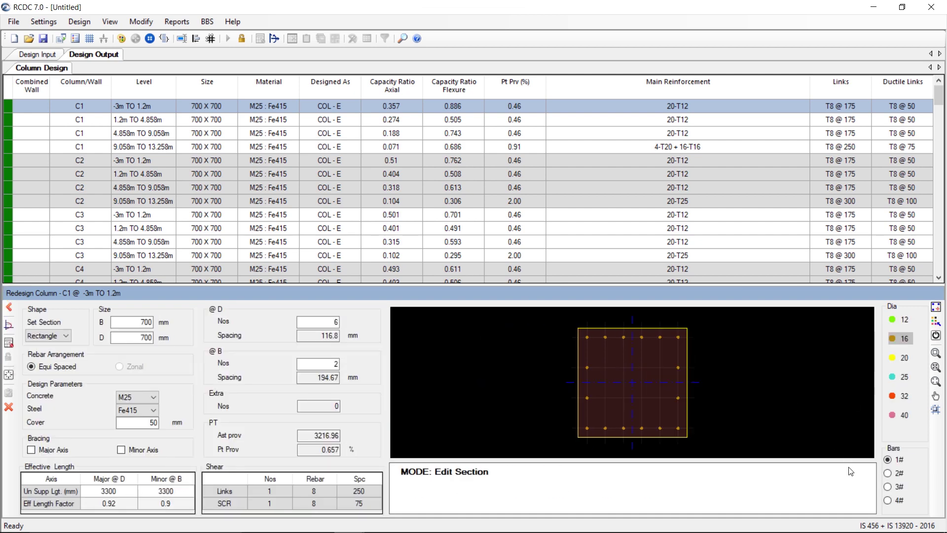
{"action": "left_click", "coordinate": [903, 357]}
{"action": "left_click", "coordinate": [888, 473]}
{"action": "left_click", "coordinate": [587, 356]}
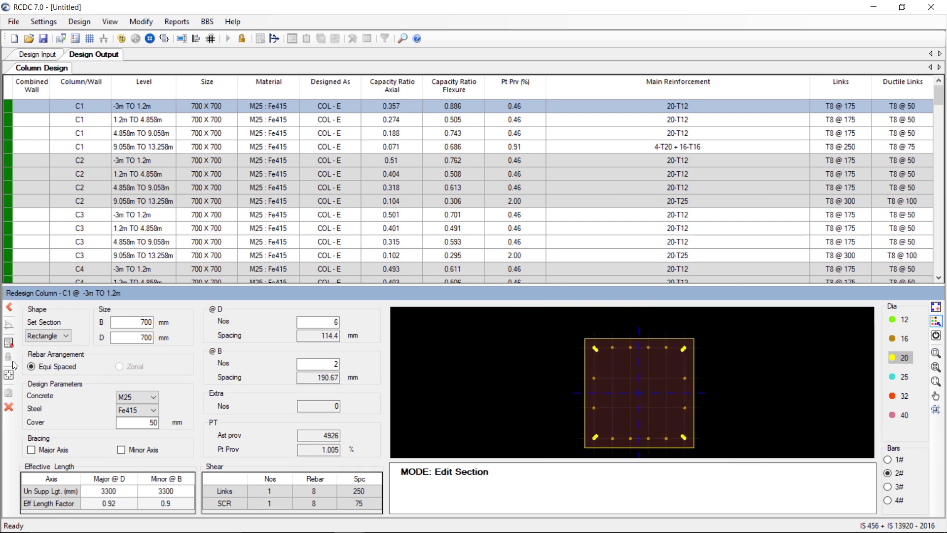
Step: Open C1's link arrangement, clear all links, and add a master link around the perimeter bars
{"action": "left_click", "coordinate": [9, 406]}
{"action": "left_click", "coordinate": [463, 105]}
{"action": "right_click", "coordinate": [463, 105]}
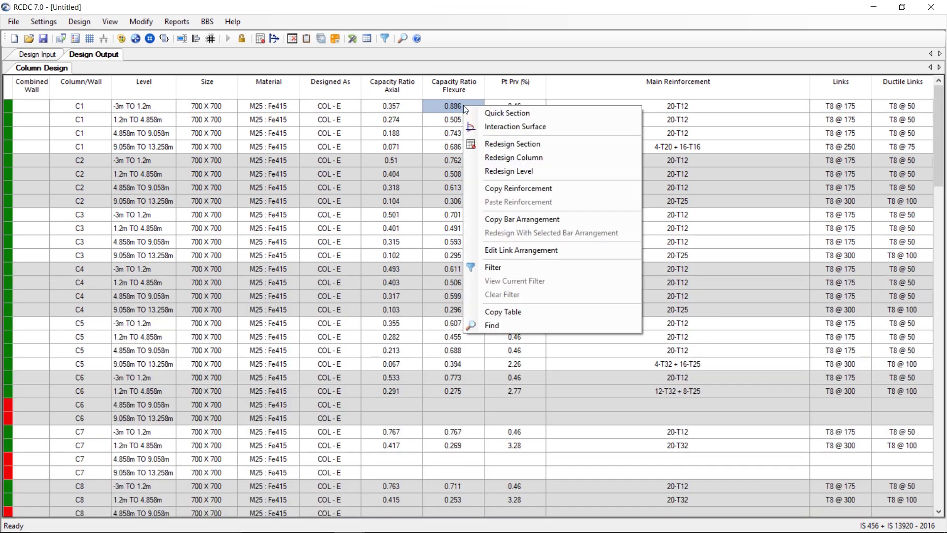
{"action": "left_click", "coordinate": [513, 250]}
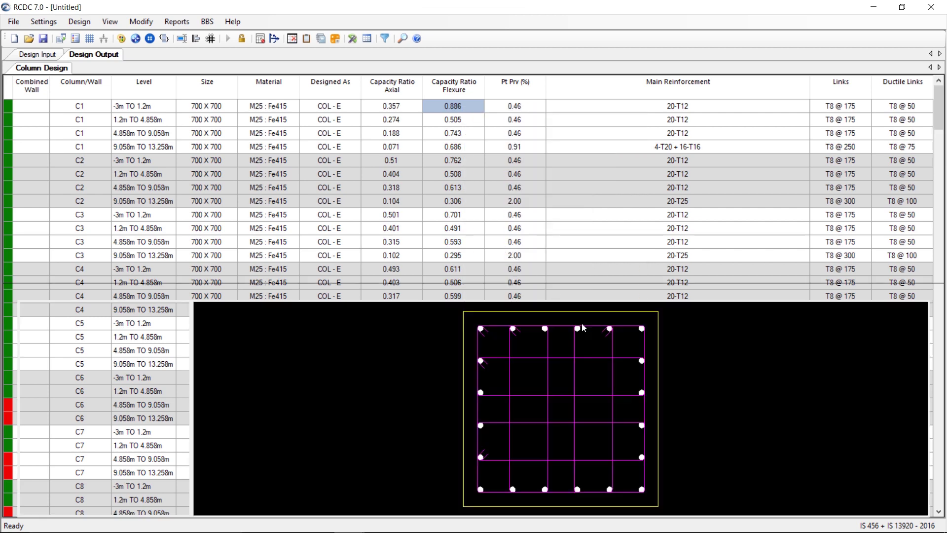
{"action": "left_click", "coordinate": [935, 392]}
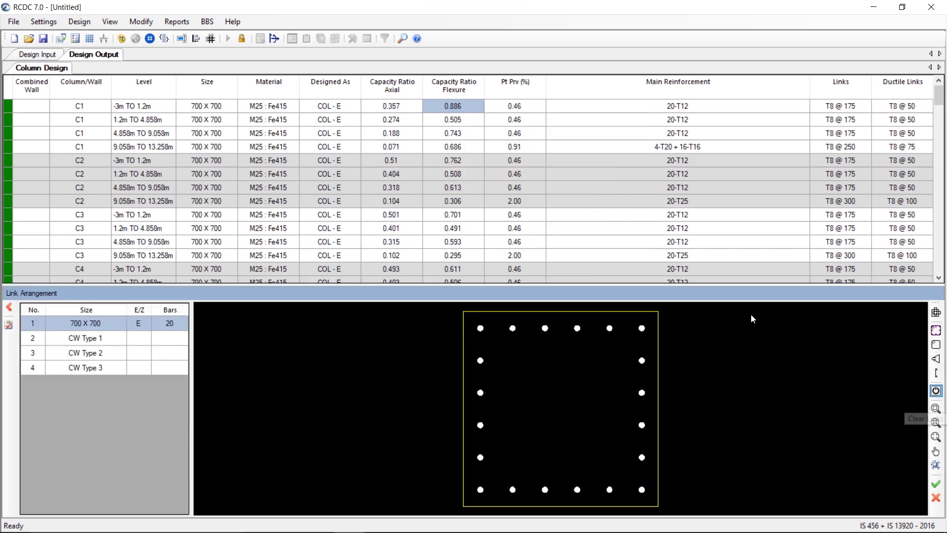
{"action": "left_click", "coordinate": [935, 330]}
Step: Add a triangular three-bar link and left-right cross-links, regenerate the link grid, and close the panel
{"action": "left_click", "coordinate": [936, 358]}
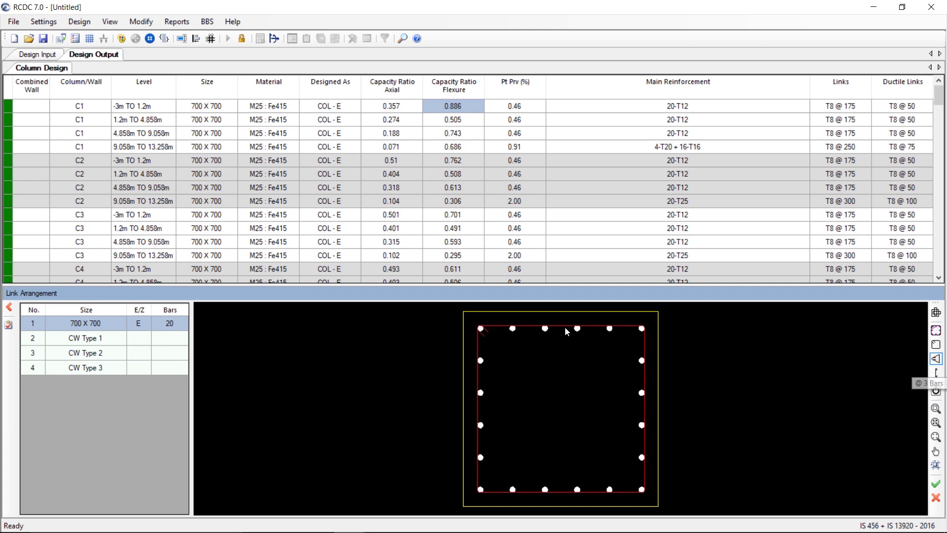
{"action": "left_click", "coordinate": [543, 331]}
{"action": "left_click", "coordinate": [480, 490]}
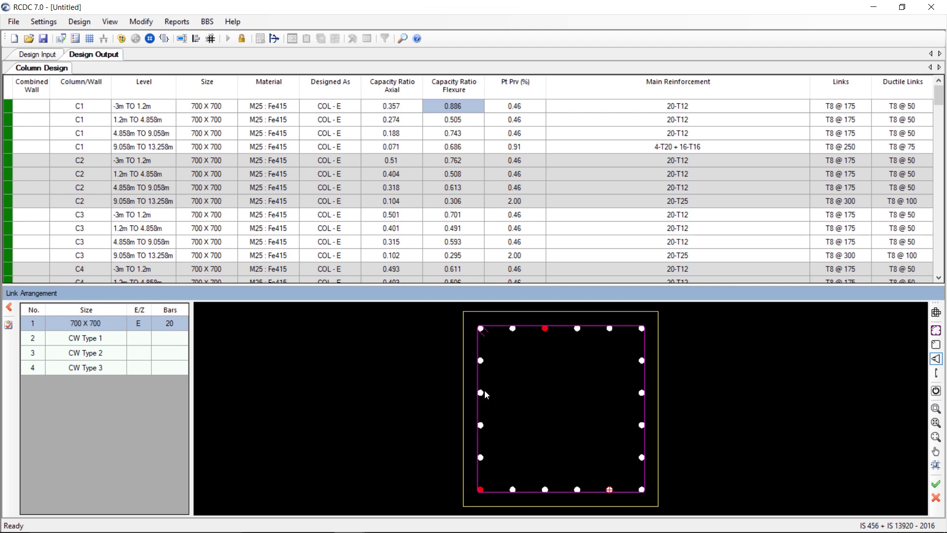
{"action": "left_click", "coordinate": [610, 489]}
{"action": "left_click", "coordinate": [935, 373]}
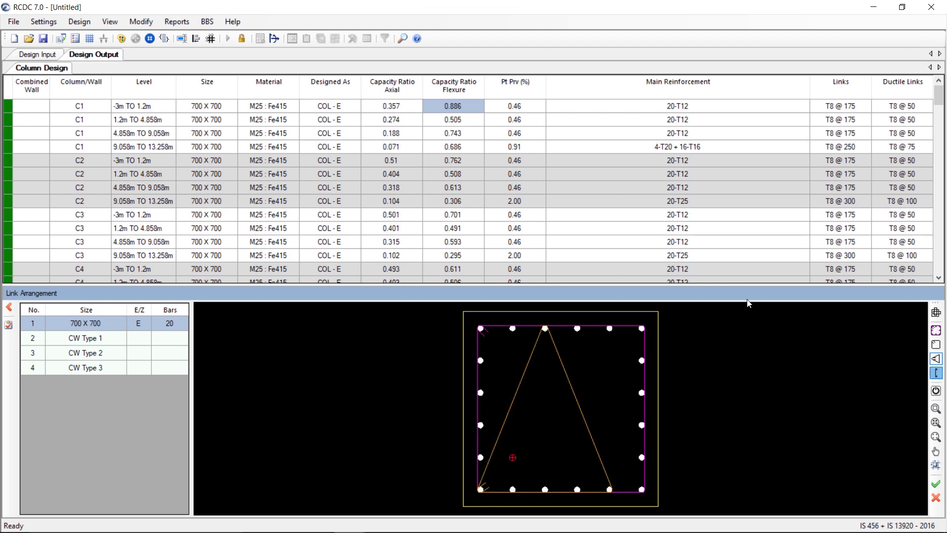
{"action": "left_click", "coordinate": [642, 392]}
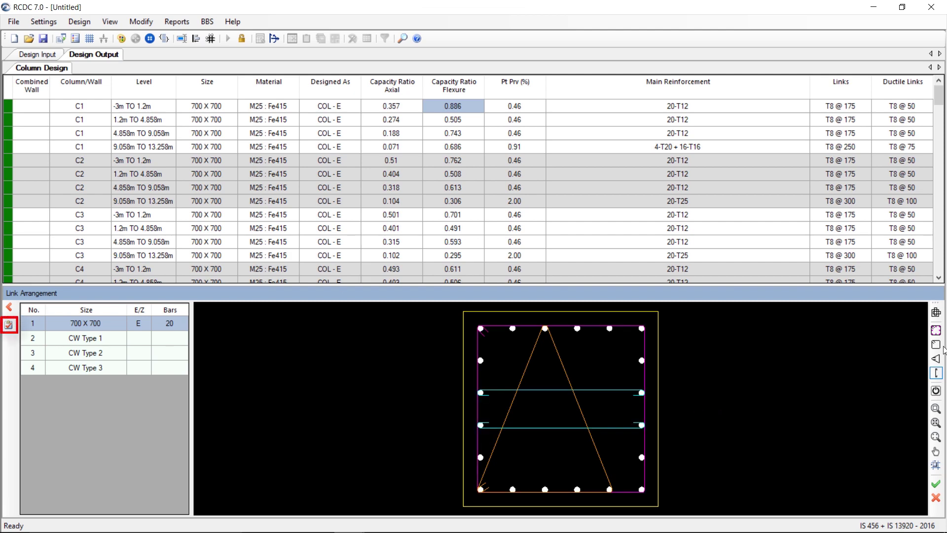
{"action": "left_click", "coordinate": [8, 325]}
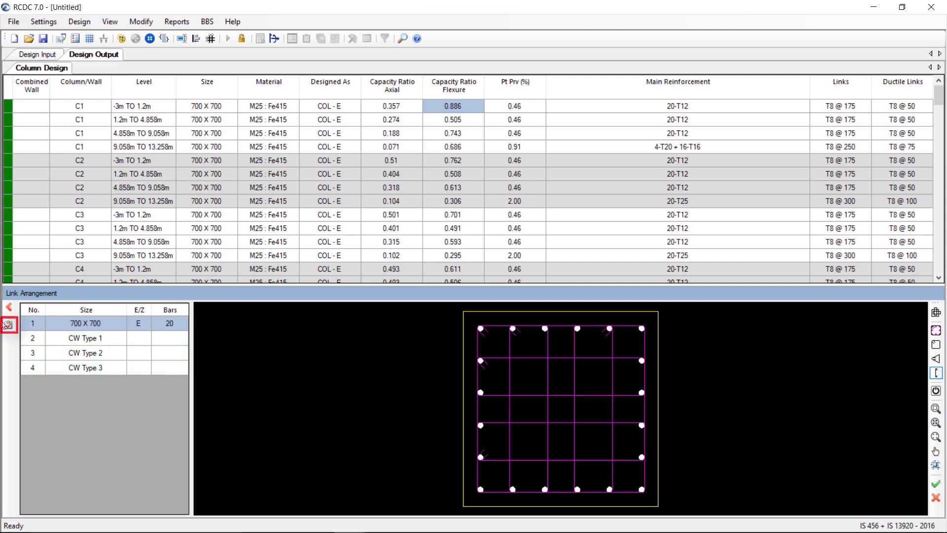
{"action": "left_click", "coordinate": [6, 325]}
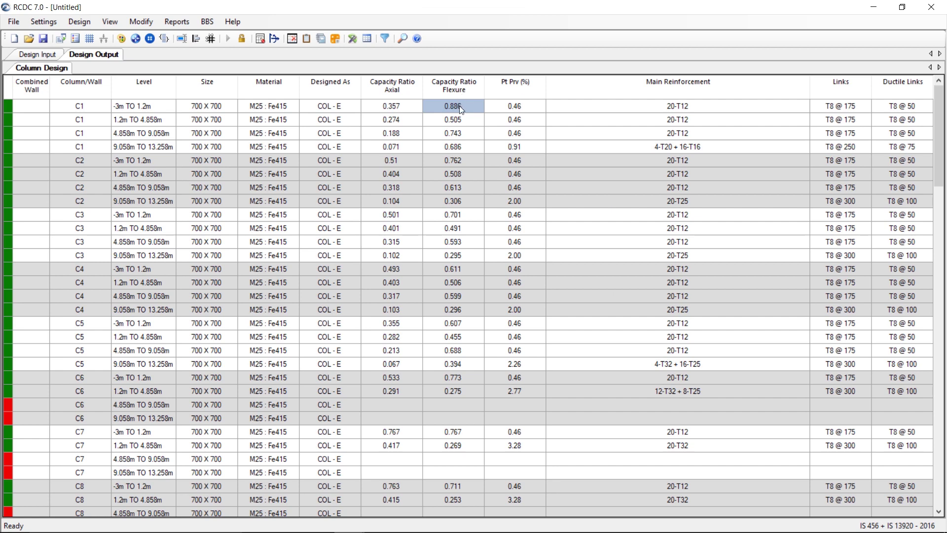
Step: Open C1's interaction surface and sweep axial load P from its minimum up toward 6000 kN
{"action": "right_click", "coordinate": [460, 106]}
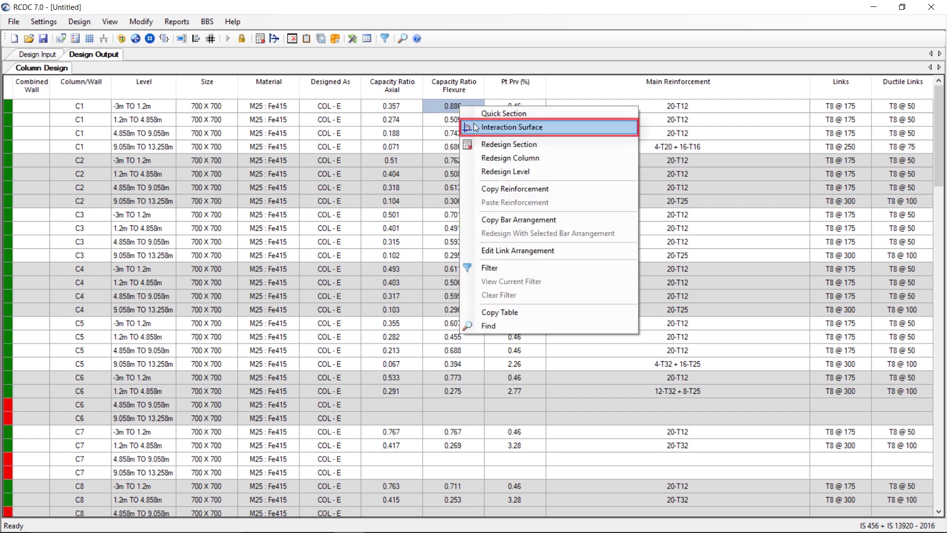
{"action": "left_click", "coordinate": [474, 127]}
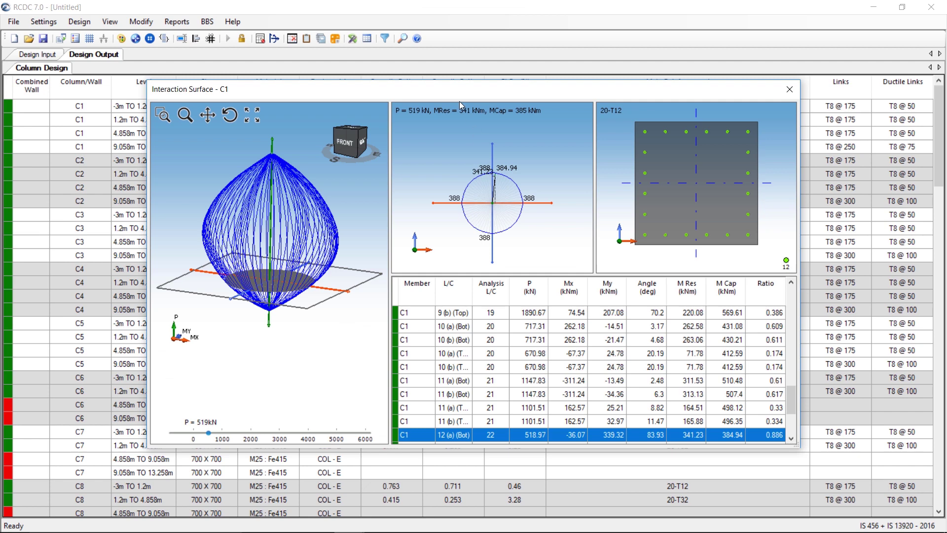
{"action": "left_click_drag", "start_coordinate": [459, 102], "coordinate": [404, 74]}
{"action": "left_click", "coordinate": [115, 407]}
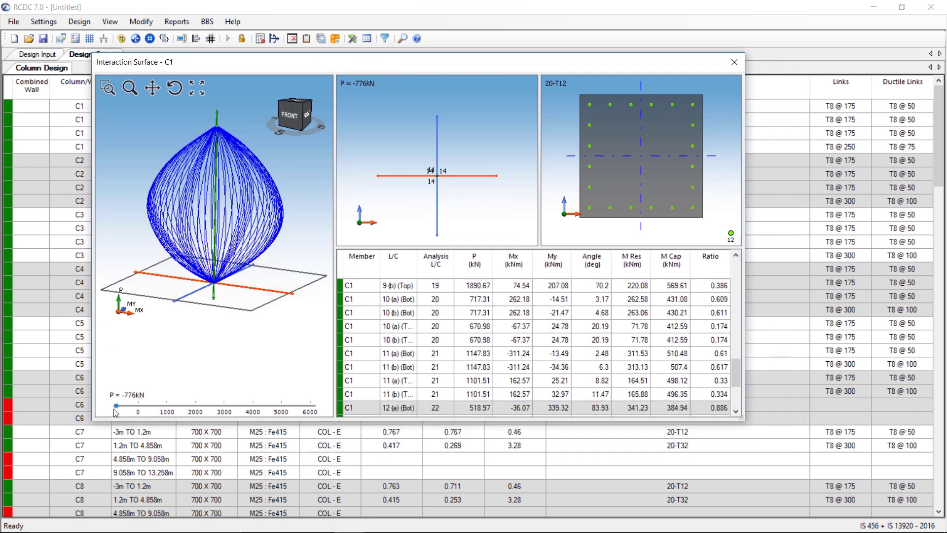
{"action": "left_click_drag", "start_coordinate": [141, 413], "coordinate": [299, 416]}
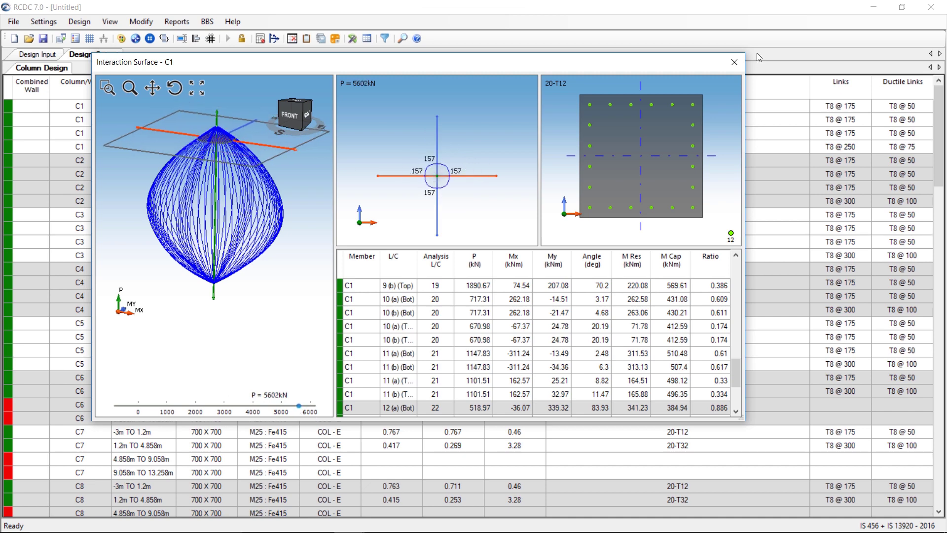
Step: Close the interaction surface, view the column text schedule, then zoom around the detailed C1 elevation drawing
{"action": "left_click", "coordinate": [735, 62]}
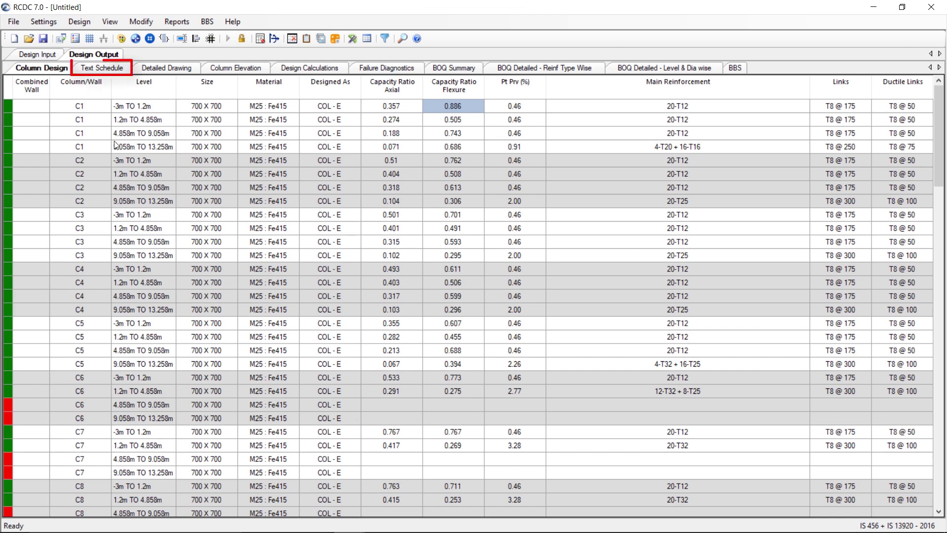
{"action": "left_click", "coordinate": [119, 70]}
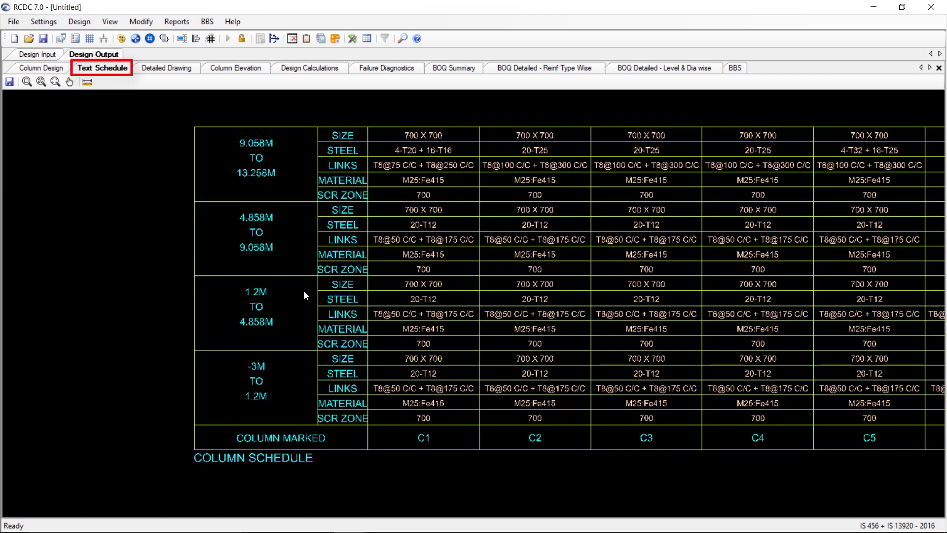
{"action": "left_click", "coordinate": [178, 73]}
{"action": "scroll", "coordinate": [493, 273], "scroll_direction": "up", "scroll_amount": 2}
{"action": "scroll", "coordinate": [533, 244], "scroll_direction": "down", "scroll_amount": 3}
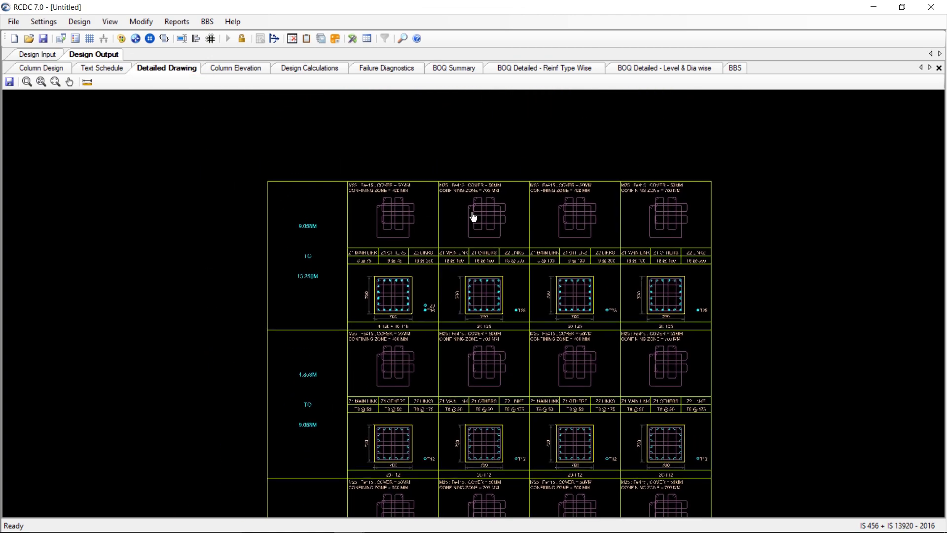
{"action": "scroll", "coordinate": [450, 353], "scroll_direction": "down", "scroll_amount": 2}
{"action": "scroll", "coordinate": [450, 354], "scroll_direction": "up", "scroll_amount": 2}
Step: Show column C1's elevation detail and look through it storey by storey
{"action": "left_click", "coordinate": [235, 68]}
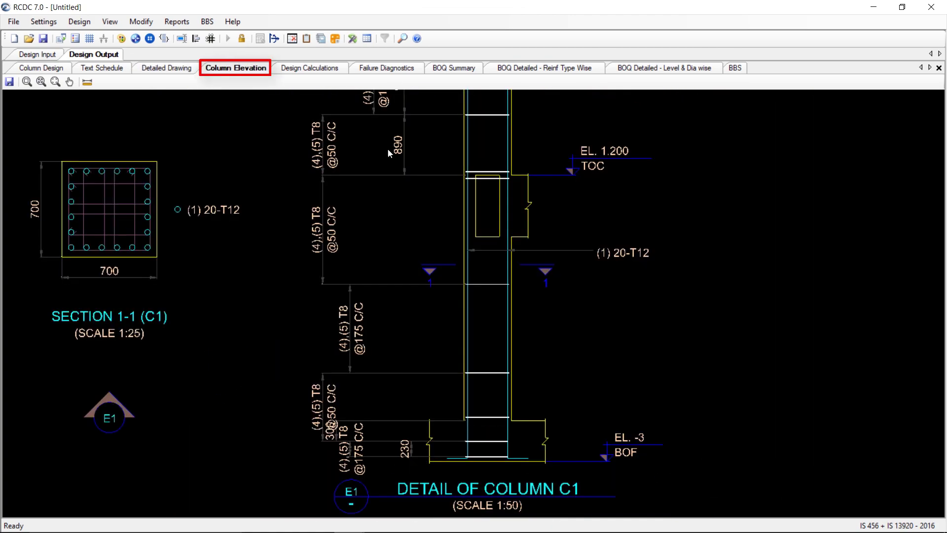
{"action": "scroll", "coordinate": [496, 275], "scroll_direction": "up", "scroll_amount": 10}
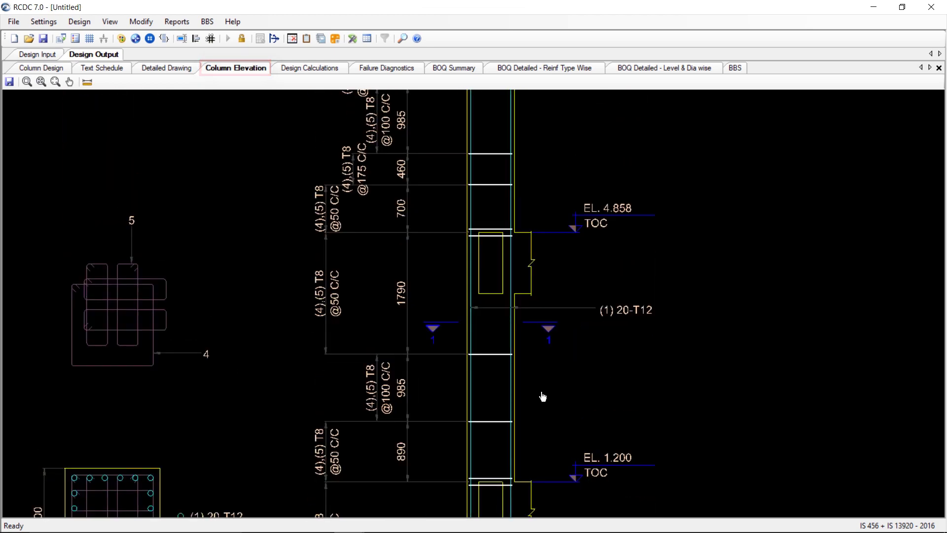
{"action": "scroll", "coordinate": [555, 337], "scroll_direction": "up", "scroll_amount": 5}
{"action": "scroll", "coordinate": [487, 206], "scroll_direction": "down", "scroll_amount": 12}
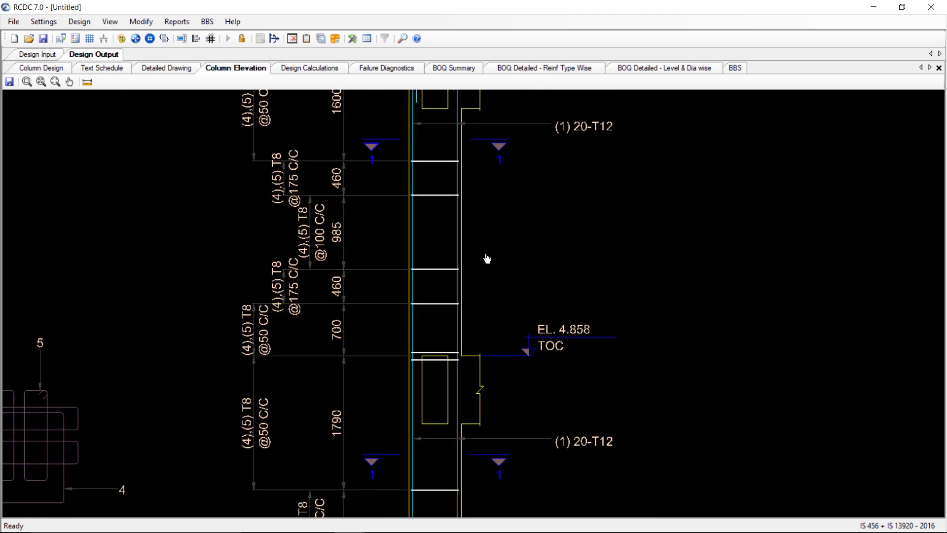
{"action": "scroll", "coordinate": [440, 450], "scroll_direction": "down", "scroll_amount": 4}
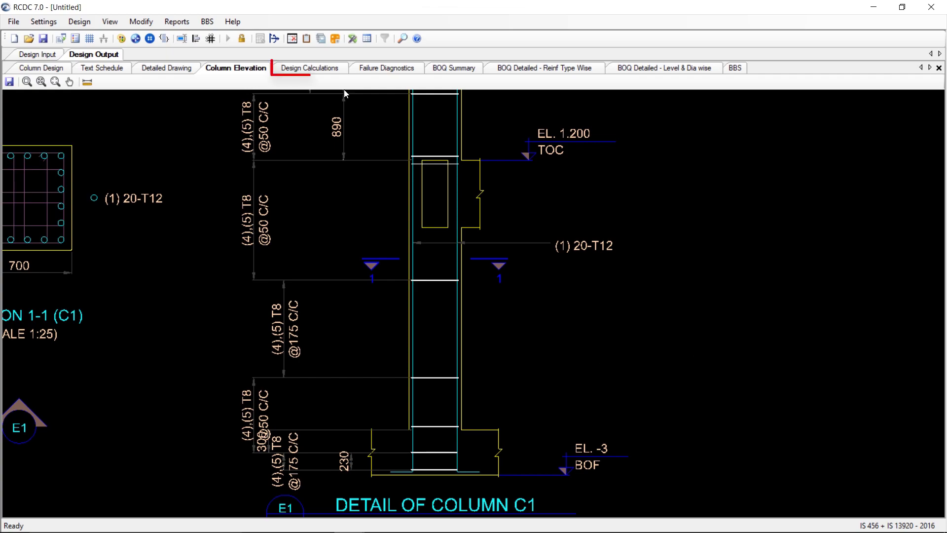
Step: Review the column design calculations report
{"action": "left_click", "coordinate": [309, 68]}
{"action": "scroll", "coordinate": [315, 239], "scroll_direction": "up", "scroll_amount": 3}
{"action": "scroll", "coordinate": [316, 239], "scroll_direction": "down", "scroll_amount": 5}
{"action": "scroll", "coordinate": [316, 239], "scroll_direction": "down", "scroll_amount": 20}
{"action": "scroll", "coordinate": [315, 245], "scroll_direction": "up", "scroll_amount": 10}
Step: Check the column failure diagnostics report and select analysis reference 1601
{"action": "left_click", "coordinate": [387, 67]}
{"action": "scroll", "coordinate": [198, 280], "scroll_direction": "down", "scroll_amount": 5}
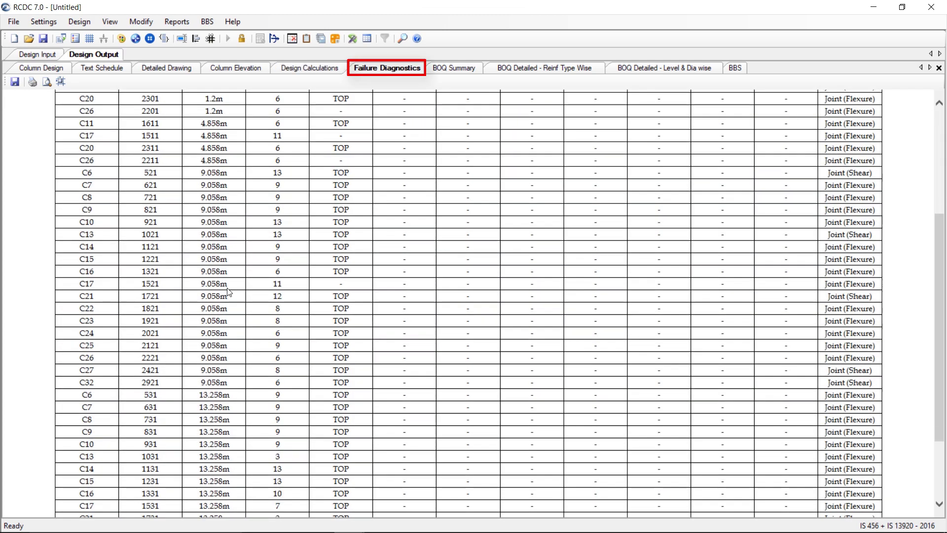
{"action": "scroll", "coordinate": [170, 270], "scroll_direction": "up", "scroll_amount": 6}
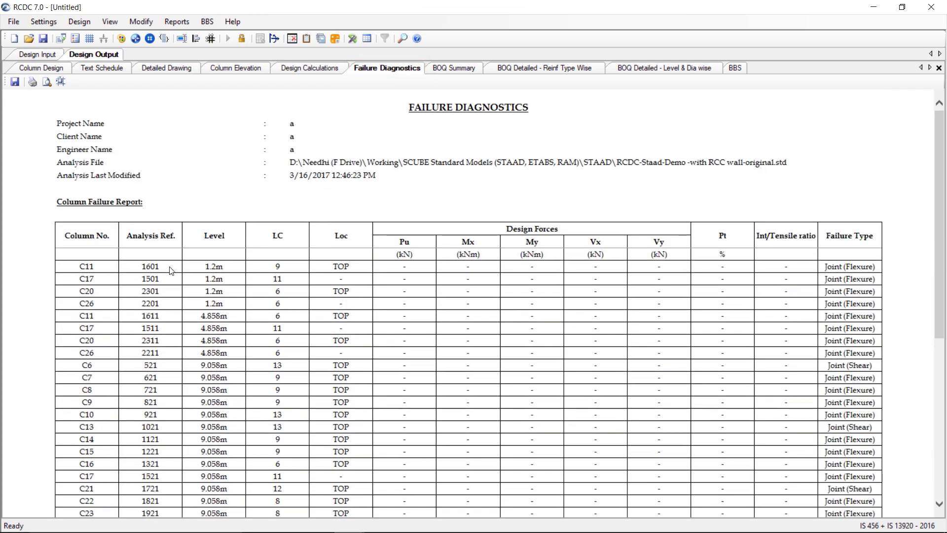
{"action": "double_click", "coordinate": [150, 266]}
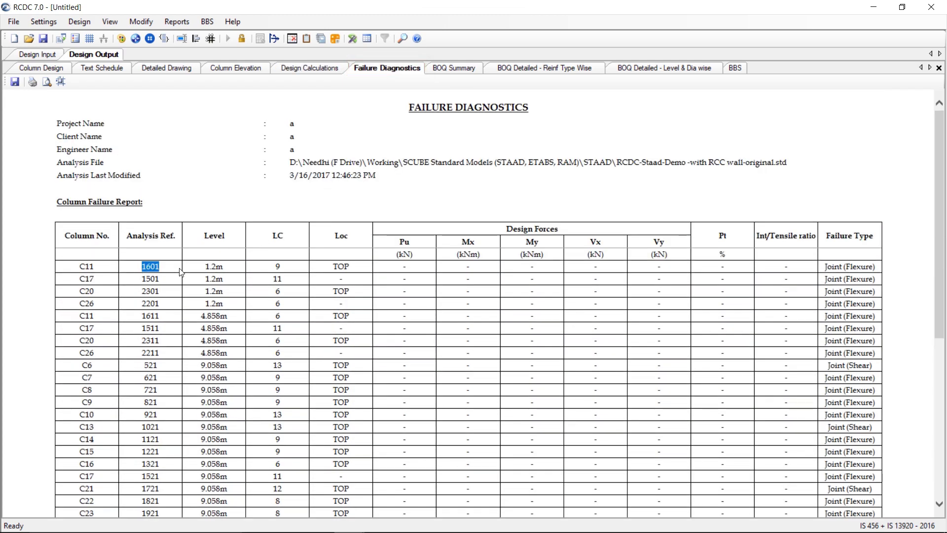
Step: Review the BOQ summary: grand total 35,95,670 and 156.73 kg/cum reinforcement ratio
{"action": "left_click", "coordinate": [454, 68]}
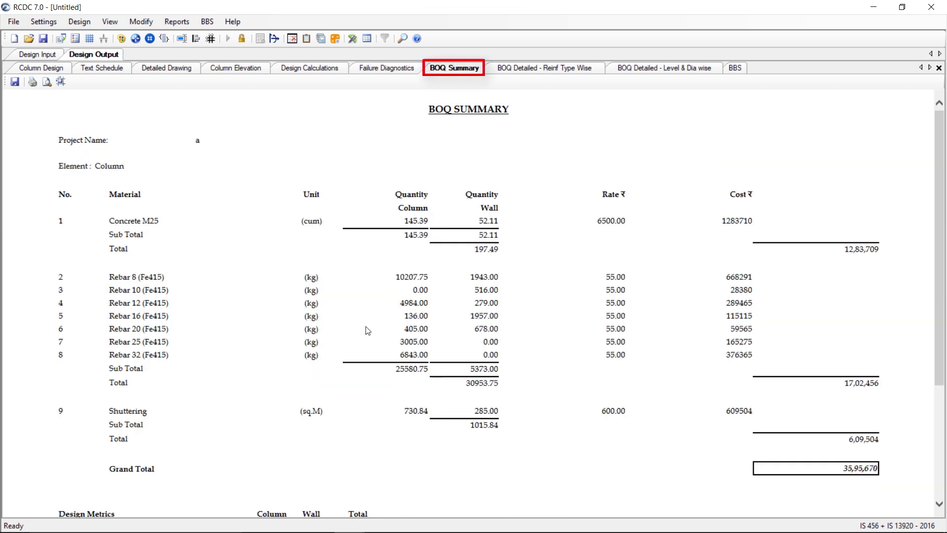
{"action": "scroll", "coordinate": [367, 332], "scroll_direction": "down", "scroll_amount": 5}
{"action": "scroll", "coordinate": [338, 470], "scroll_direction": "up", "scroll_amount": 4}
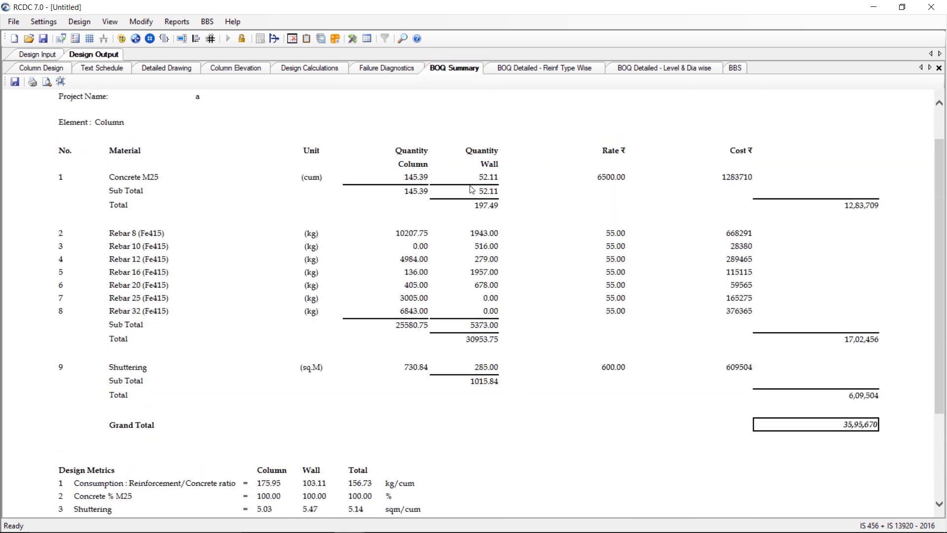
{"action": "scroll", "coordinate": [310, 419], "scroll_direction": "down", "scroll_amount": 2}
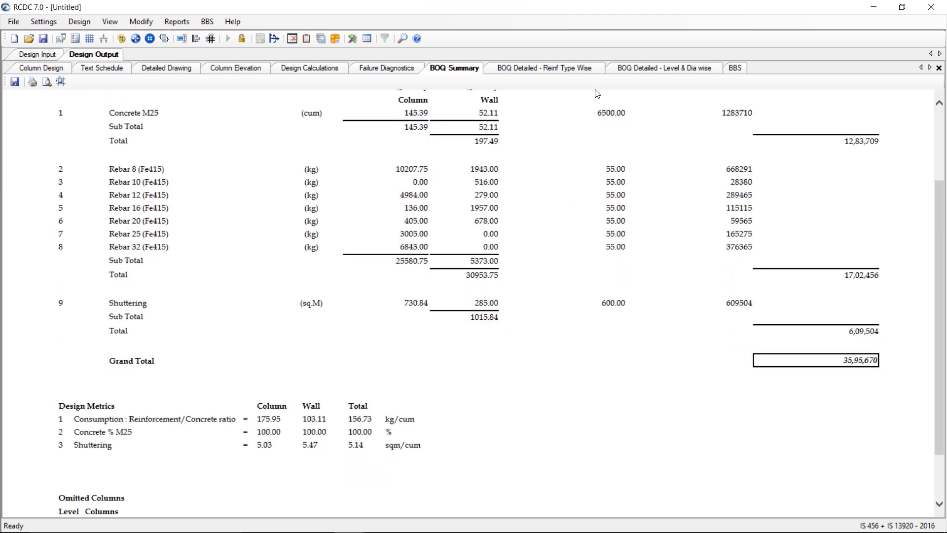
Step: Review the detailed BOQ broken down by reinforcement type
{"action": "left_click", "coordinate": [560, 70]}
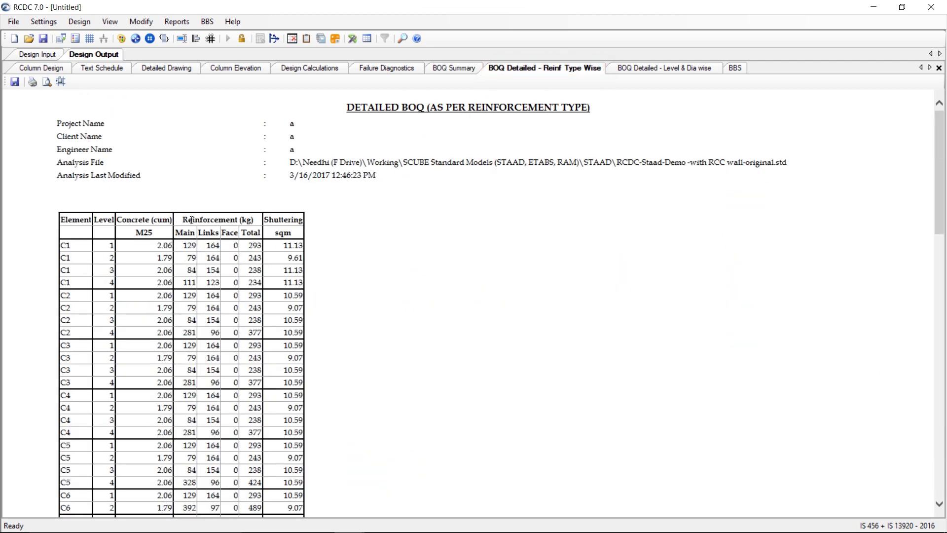
{"action": "scroll", "coordinate": [220, 244], "scroll_direction": "down", "scroll_amount": 20}
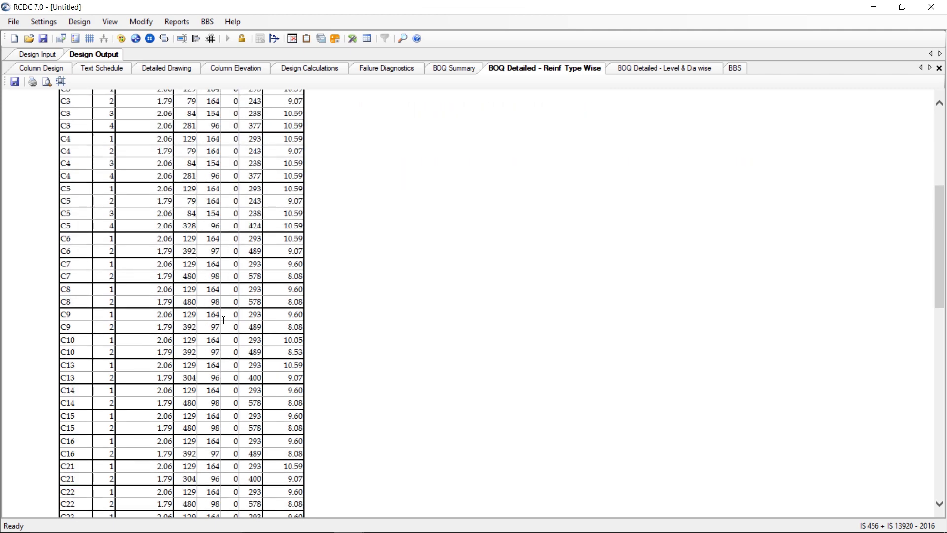
{"action": "scroll", "coordinate": [292, 342], "scroll_direction": "up", "scroll_amount": 5}
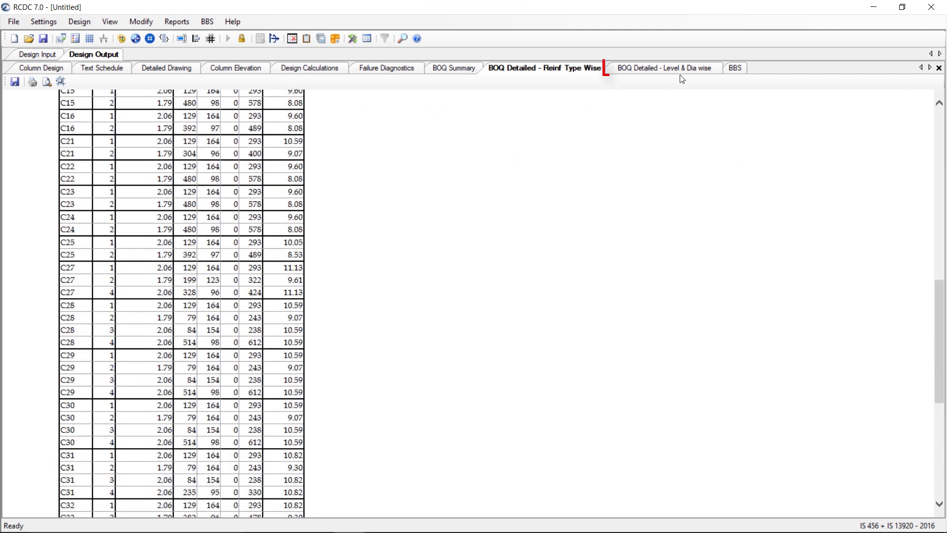
Step: Review the detailed BOQ by level and bar diameter, 8–32 mm
{"action": "left_click", "coordinate": [680, 69]}
{"action": "scroll", "coordinate": [232, 253], "scroll_direction": "down", "scroll_amount": 20}
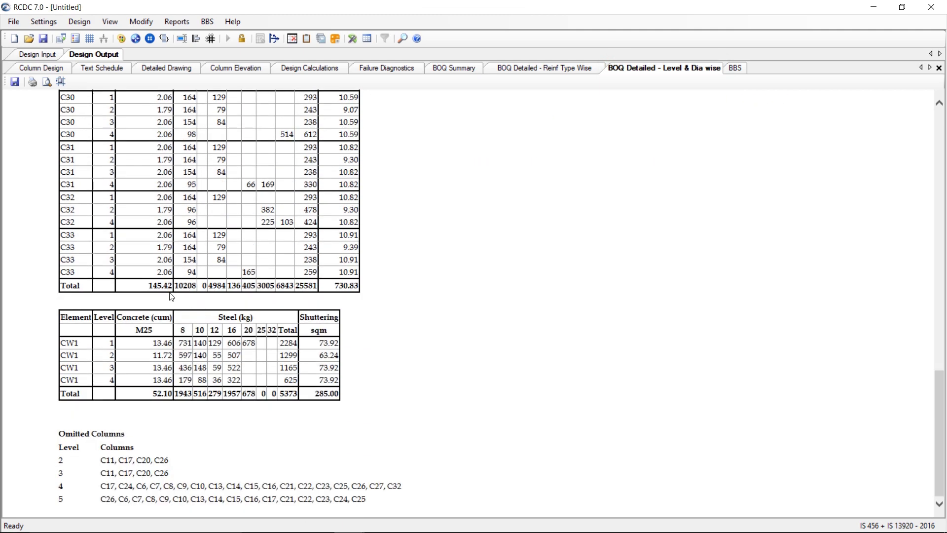
{"action": "scroll", "coordinate": [474, 287], "scroll_direction": "up", "scroll_amount": 20}
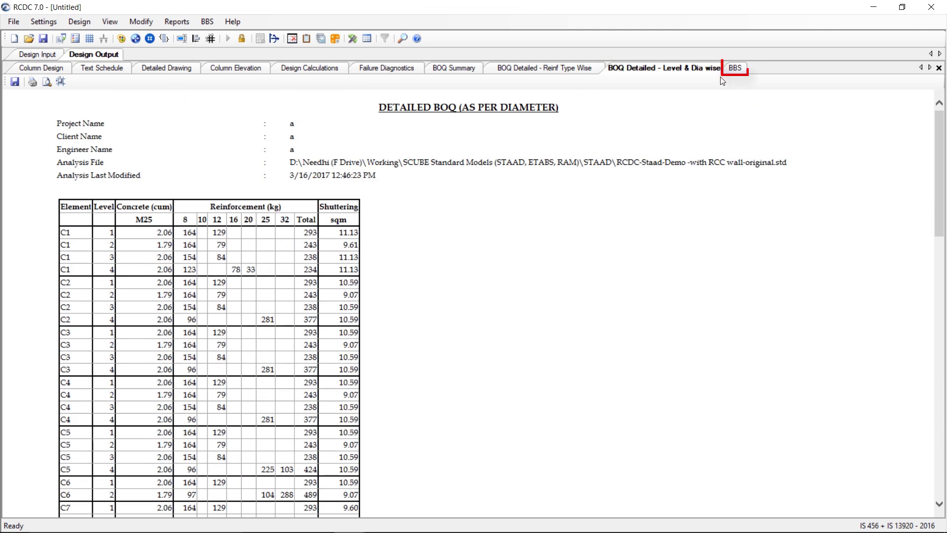
Step: Display C1's bar bending schedule, framing the B1–B14A bar marks and cutting-length tables
{"action": "left_click", "coordinate": [735, 68]}
{"action": "scroll", "coordinate": [423, 394], "scroll_direction": "up", "scroll_amount": 5}
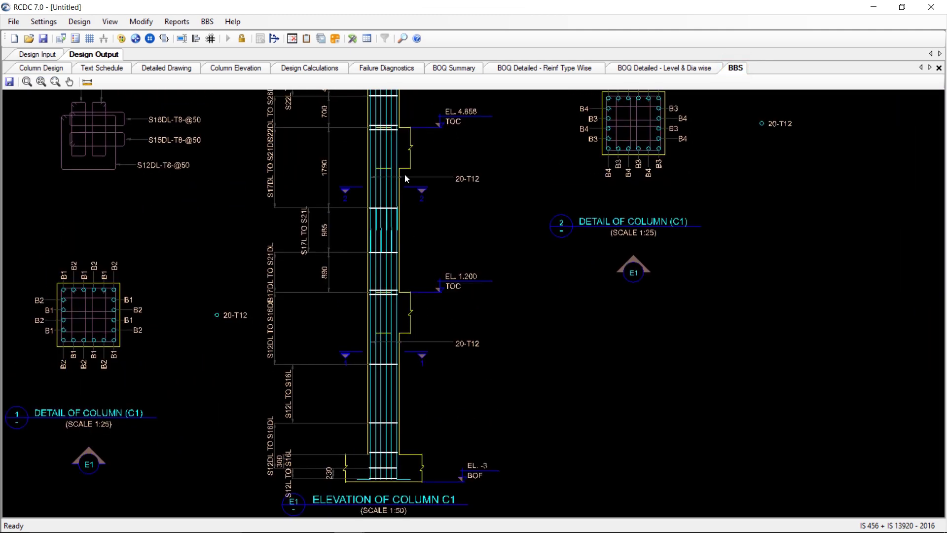
{"action": "scroll", "coordinate": [348, 142], "scroll_direction": "up", "scroll_amount": 5}
{"action": "scroll", "coordinate": [411, 280], "scroll_direction": "up", "scroll_amount": 4}
{"action": "scroll", "coordinate": [415, 195], "scroll_direction": "down", "scroll_amount": 2}
{"action": "left_click_drag", "start_coordinate": [413, 156], "coordinate": [402, 231]}
{"action": "scroll", "coordinate": [401, 232], "scroll_direction": "down", "scroll_amount": 4}
{"action": "scroll", "coordinate": [628, 275], "scroll_direction": "down", "scroll_amount": 1}
{"action": "scroll", "coordinate": [641, 268], "scroll_direction": "up", "scroll_amount": 3}
{"action": "left_click_drag", "start_coordinate": [546, 274], "coordinate": [455, 266]}
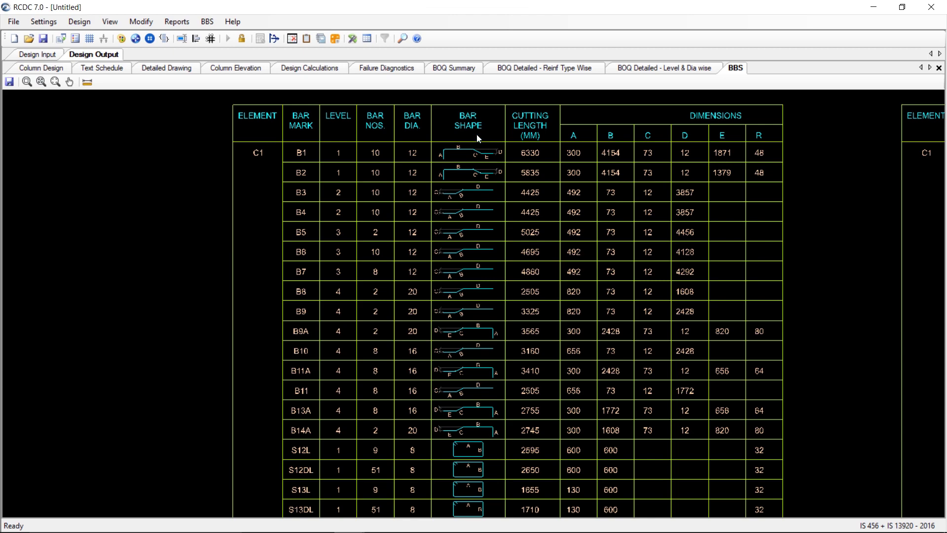